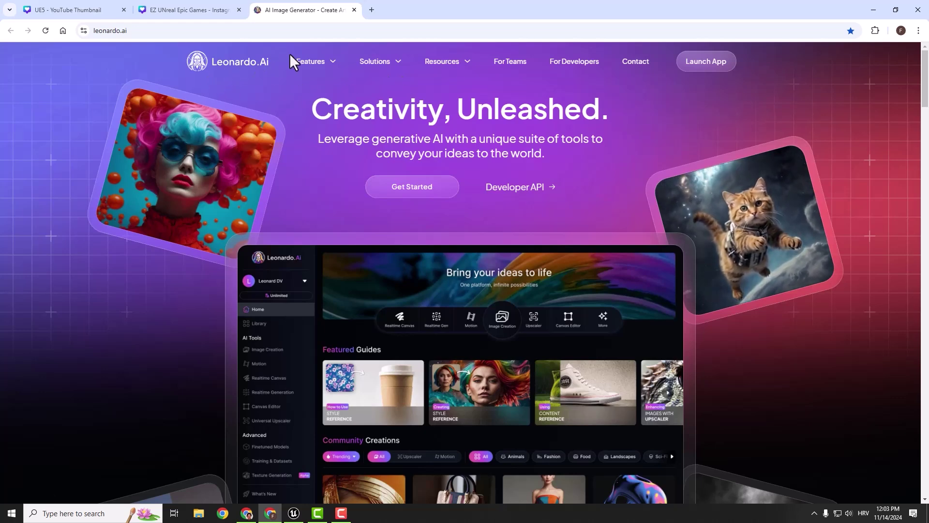
Step: Launch the Leonardo.Ai app's Image Creation page and review the available presets and Graphic Design preset styles
click(706, 67)
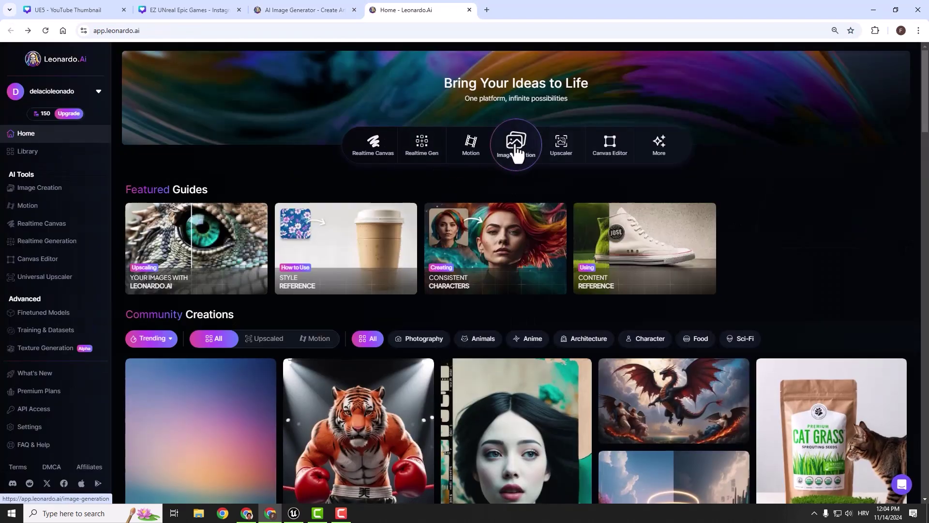
click(516, 150)
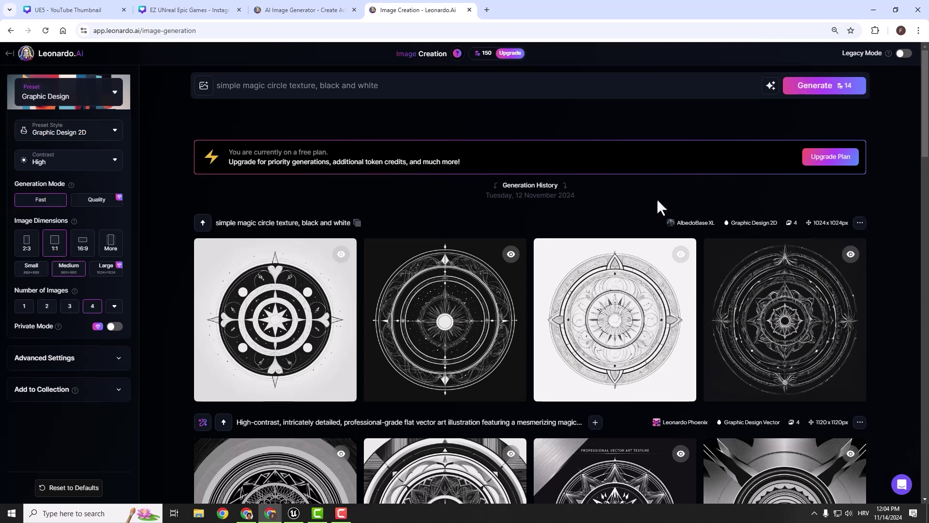
click(117, 96)
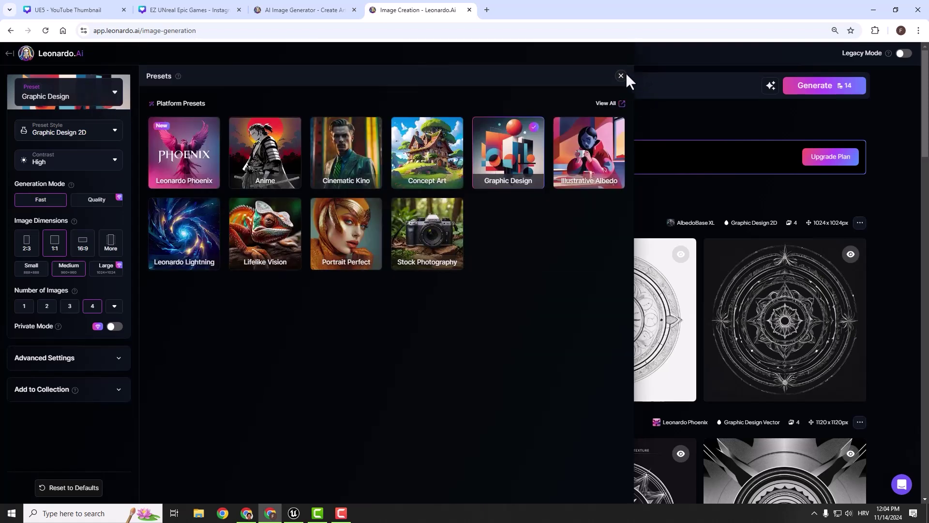
click(115, 130)
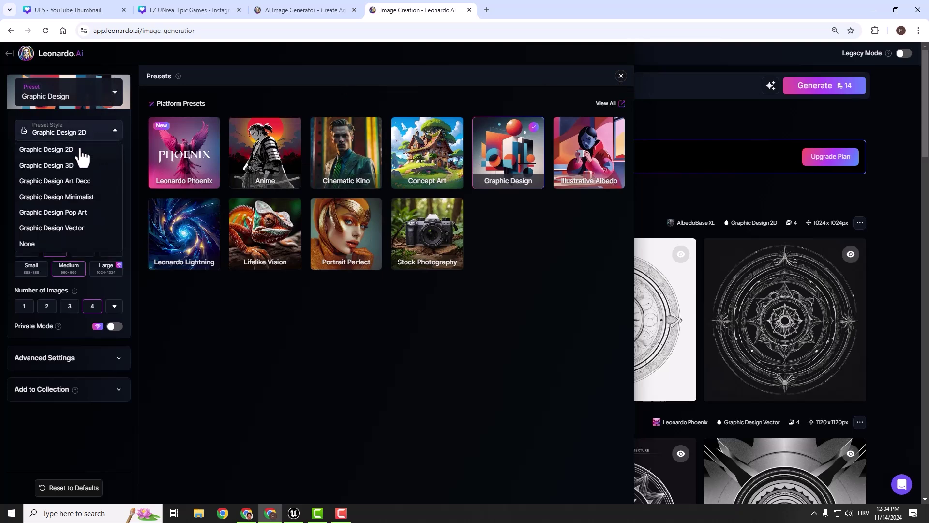
click(621, 76)
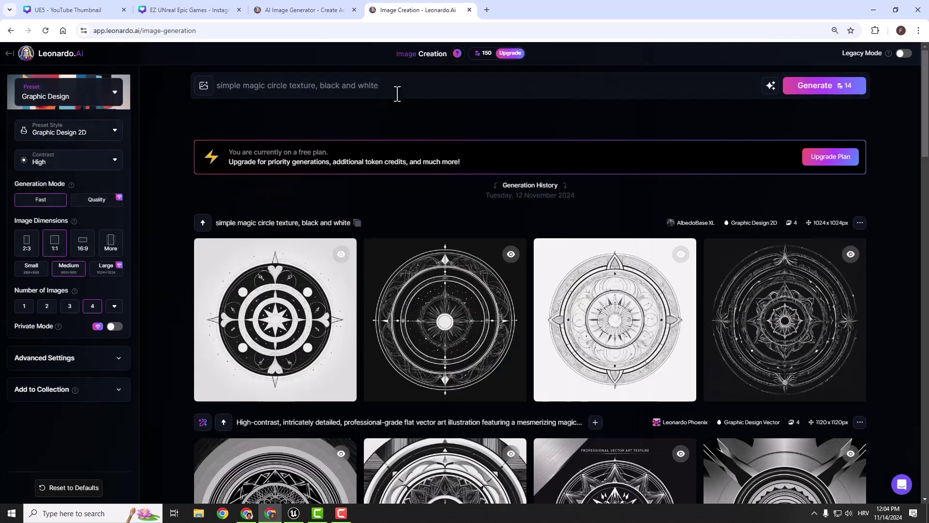
Step: Generate four images with the prompt "simple magic circle texture, black and white" and open the second result in large view
drag(386, 87, 188, 85)
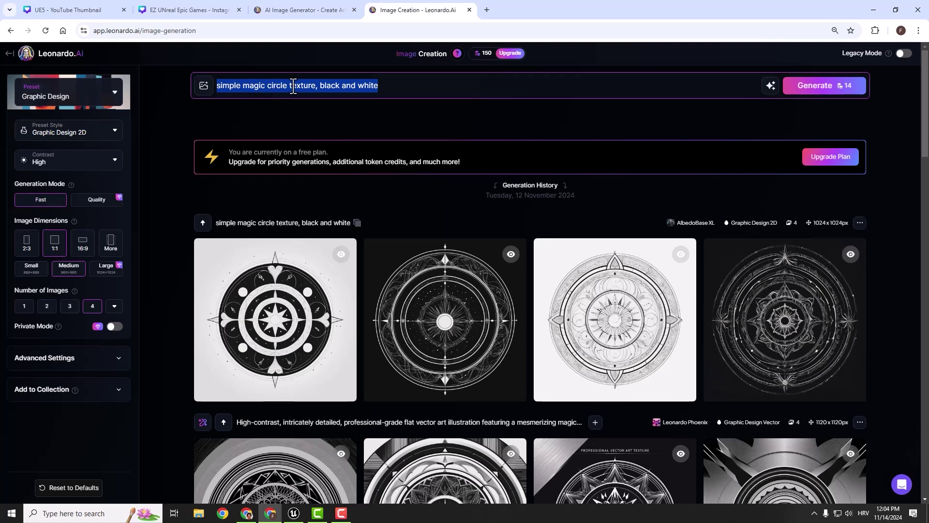
key(BackSpace)
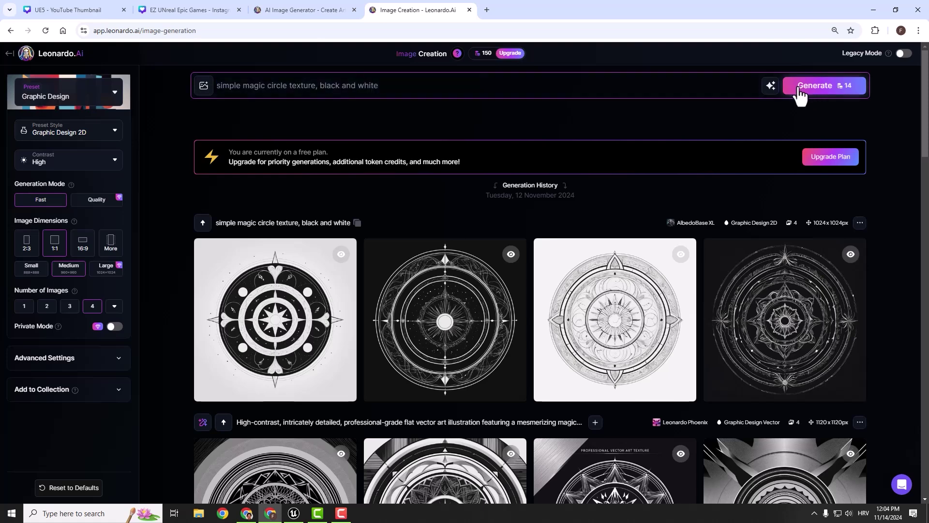
click(822, 89)
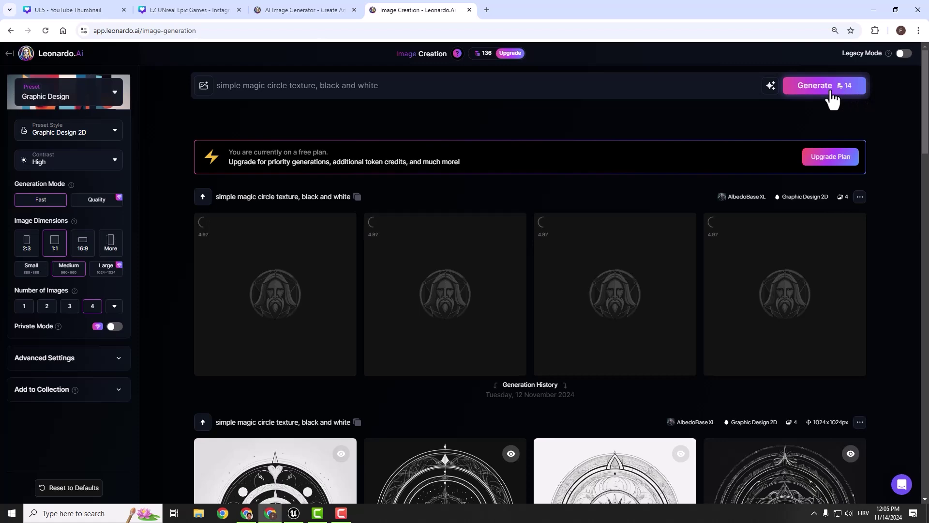
mouse_move(484, 58)
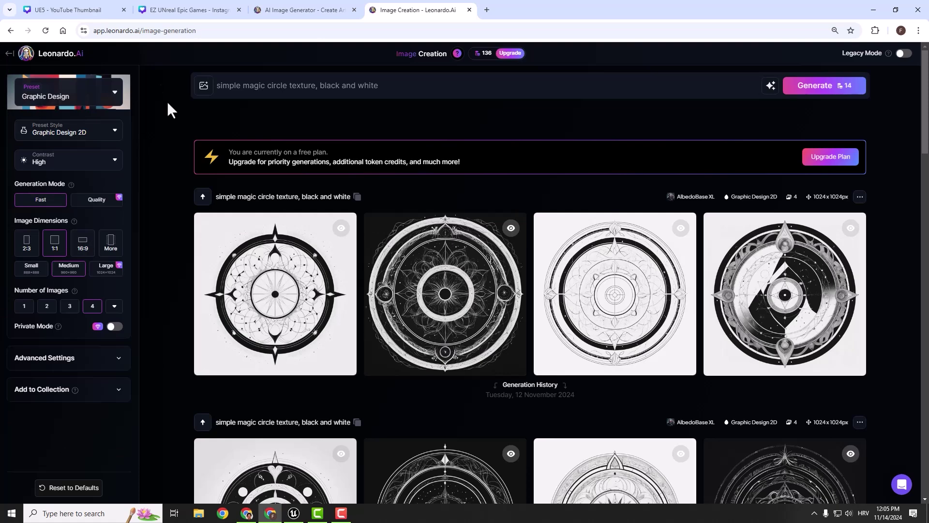
click(443, 283)
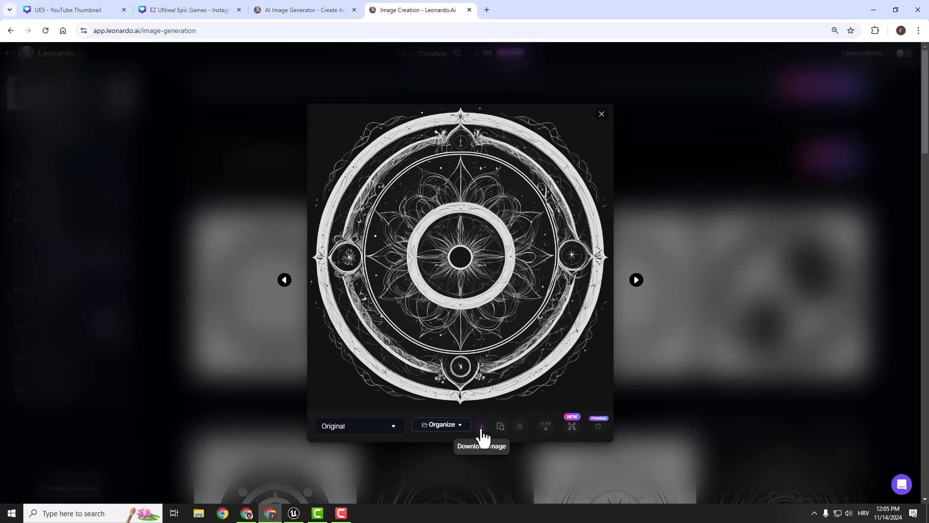
Step: Switch to Unreal Editor and import the circle PNG from the desktop into the project's Content folder
click(874, 9)
click(878, 7)
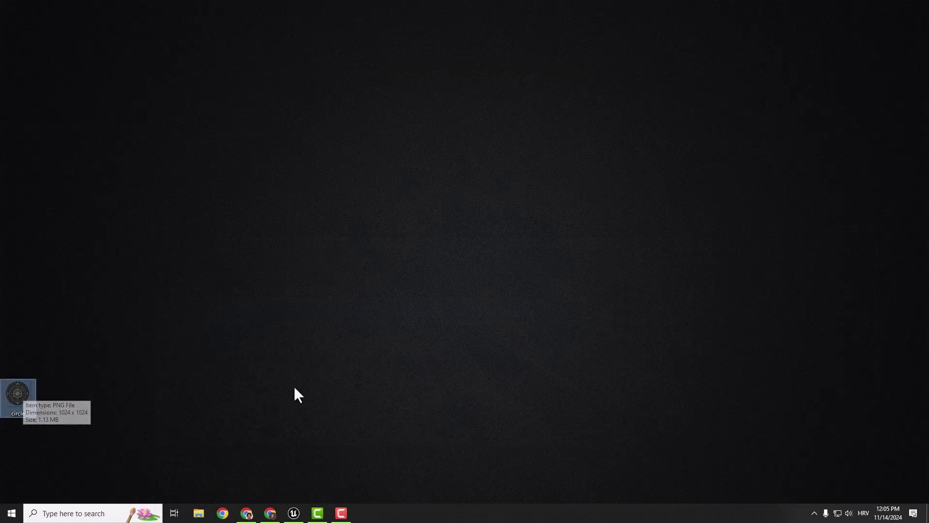
click(294, 513)
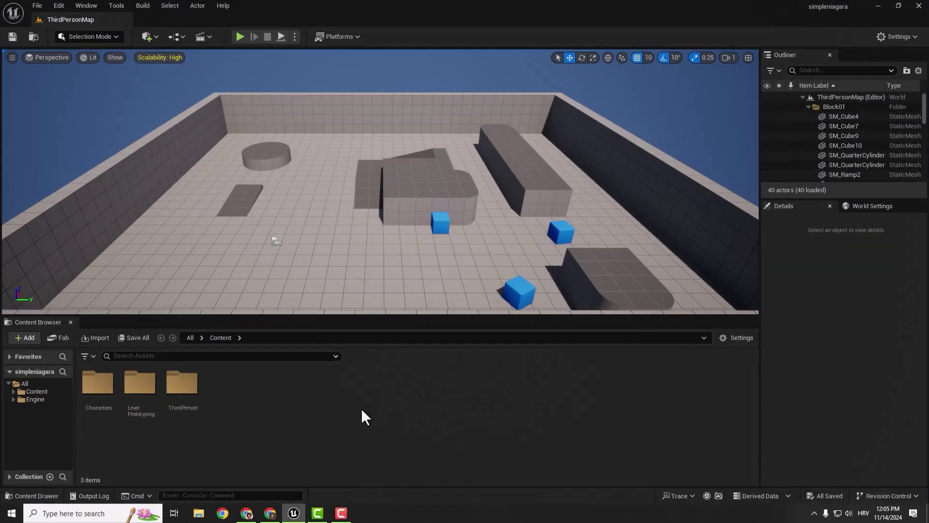
click(294, 513)
drag(3, 380, 292, 401)
drag(294, 503, 244, 401)
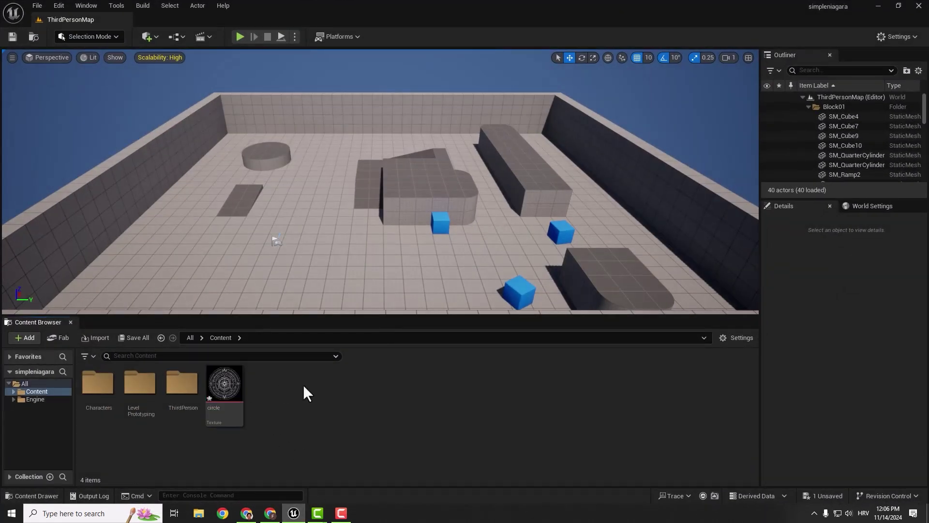
Step: Create a material named M_Circle in the Content folder and open it for editing
right_click(272, 384)
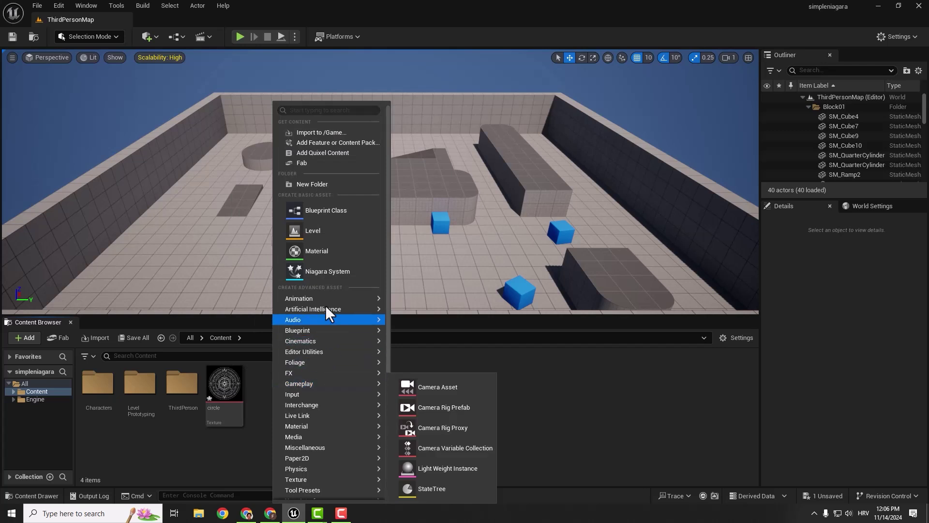
click(334, 250)
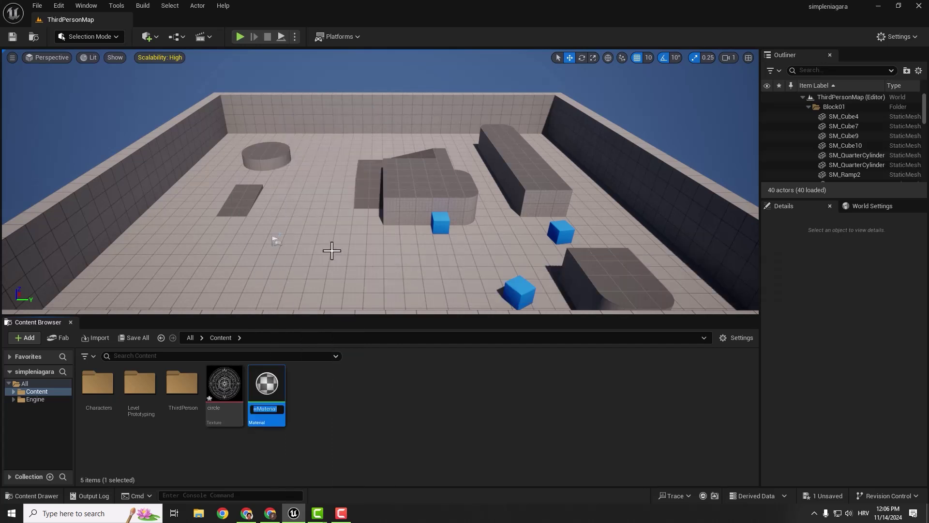
text(M_Circle)
key(Return)
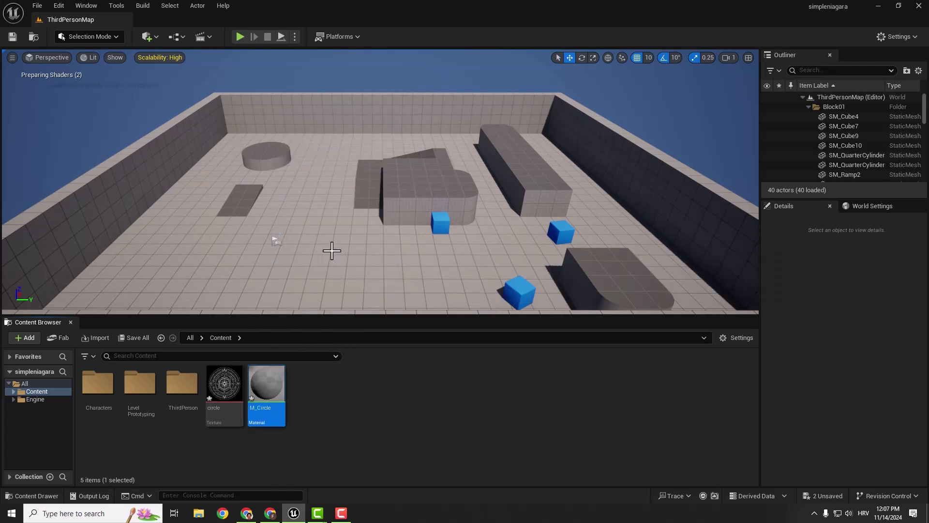
double_click(259, 385)
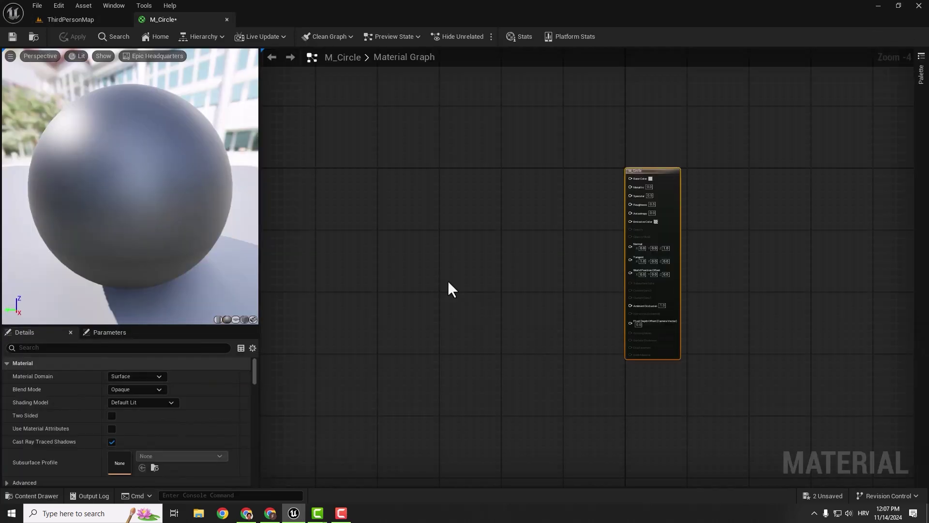
click(72, 18)
click(224, 383)
drag(224, 383, 344, 224)
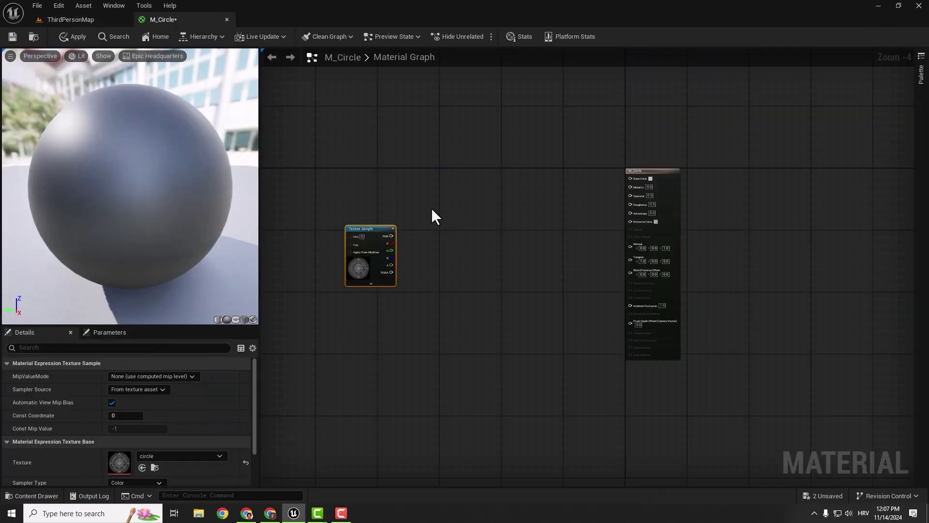
key(Delete)
Step: Add the circle texture from the project content to the M_Circle graph as a Texture Sample node
key(ctrl+space)
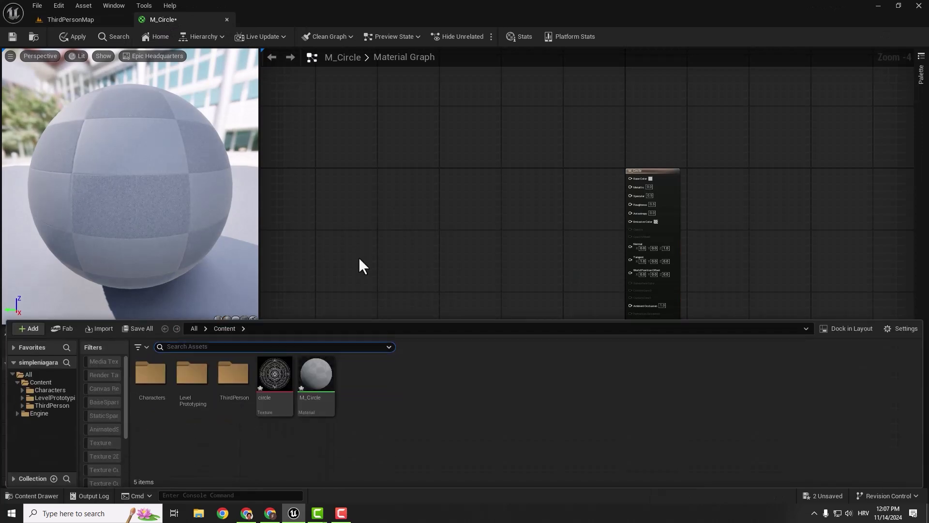
drag(276, 369, 407, 238)
scroll(428, 214, up, 3)
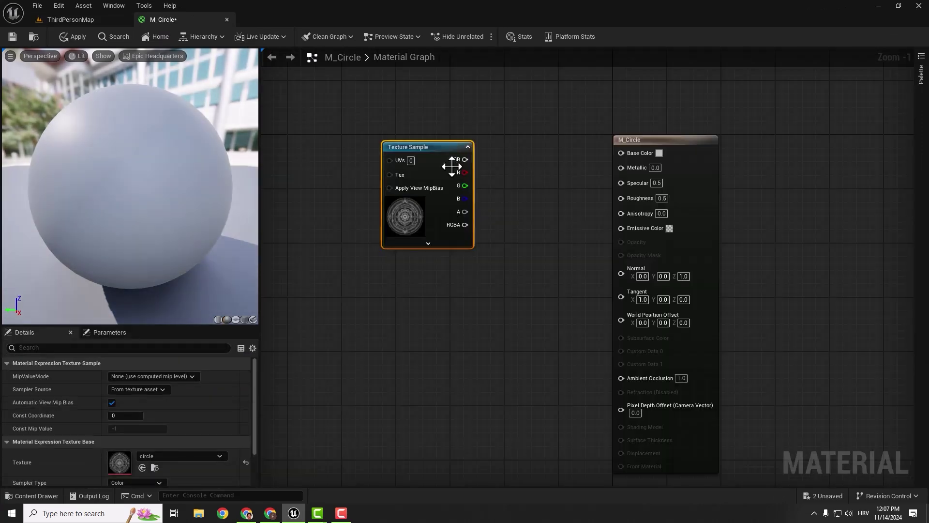
Step: Preview the texture through Base Color on a plane preview mesh, and remove the Base Color connection
drag(464, 160, 628, 153)
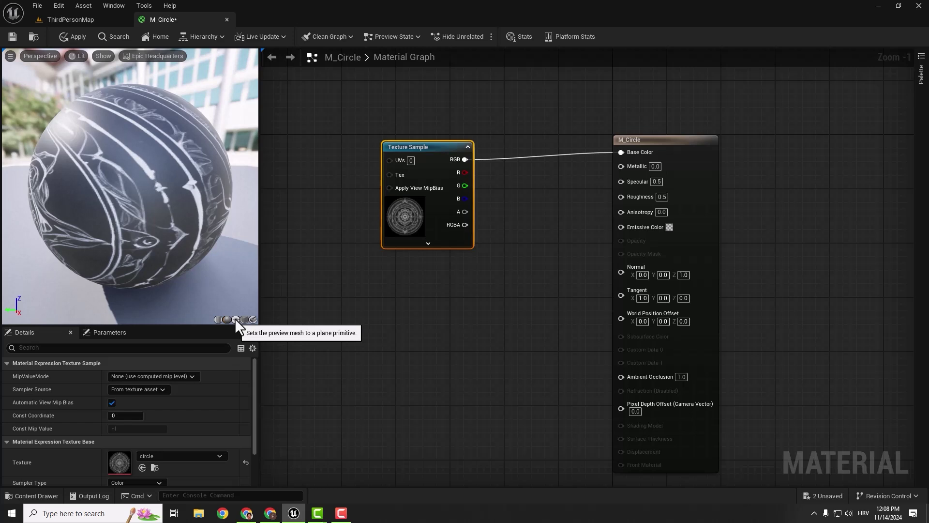
click(235, 319)
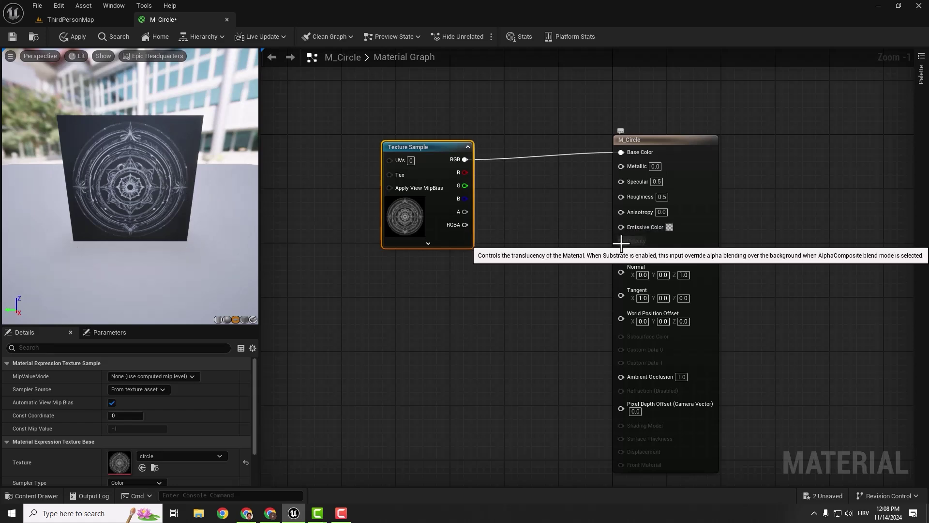
alt+click(533, 156)
Step: Set the M_Circle material's blend mode to Translucent
click(654, 139)
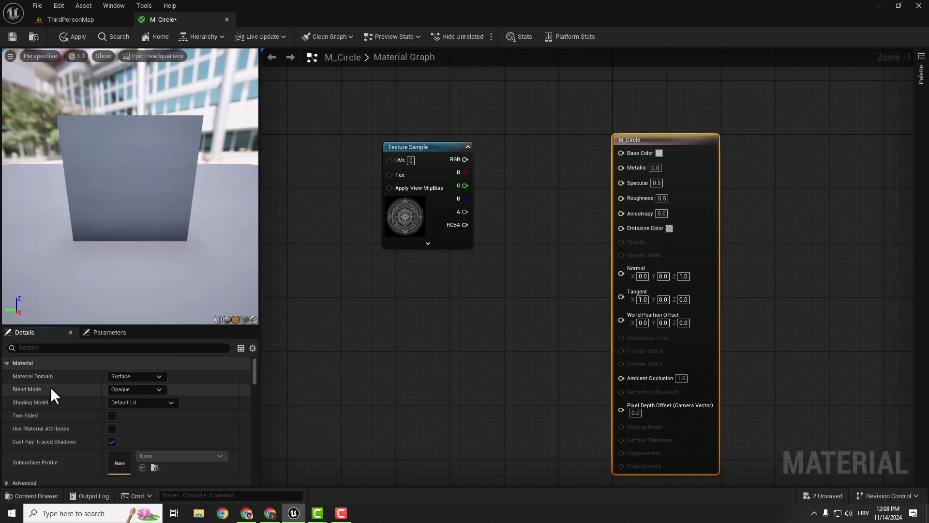
click(148, 390)
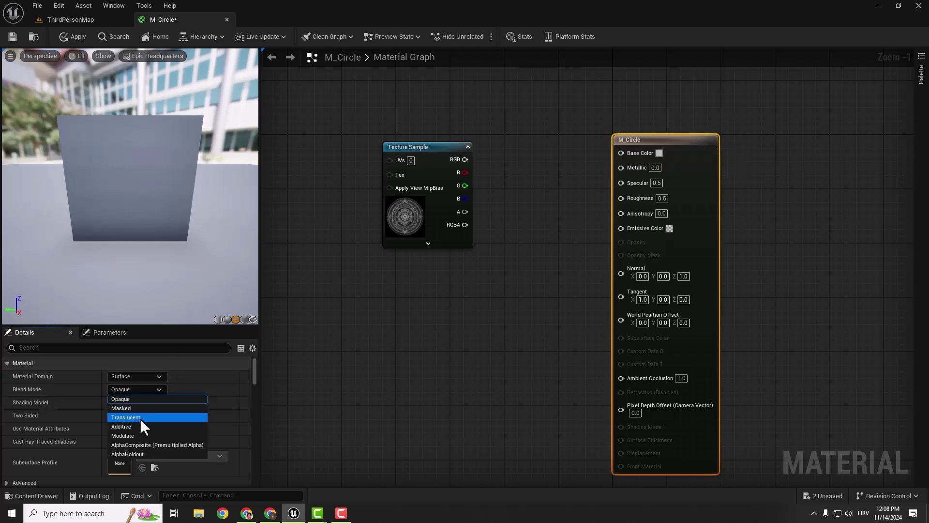
click(141, 418)
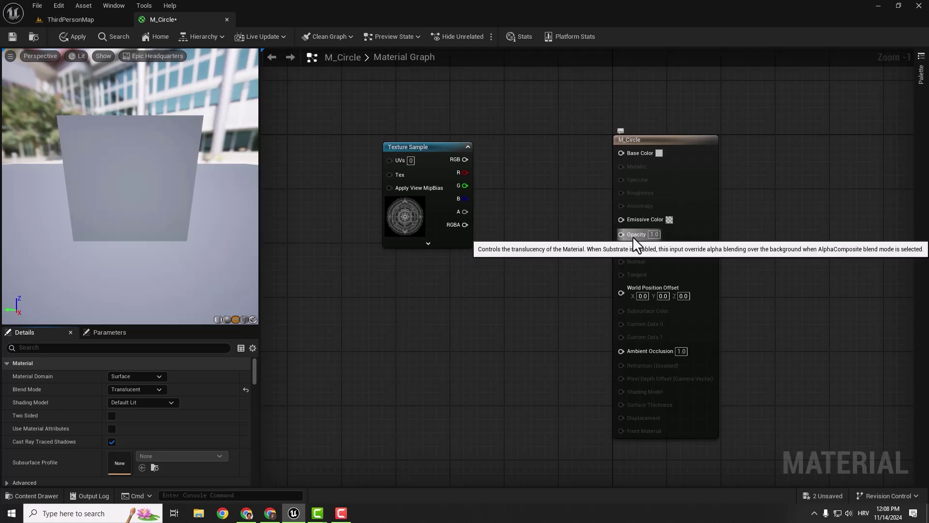
Step: Connect the Texture Sample's RGB output to Opacity and make the material Two Sided
drag(460, 159, 621, 234)
click(639, 139)
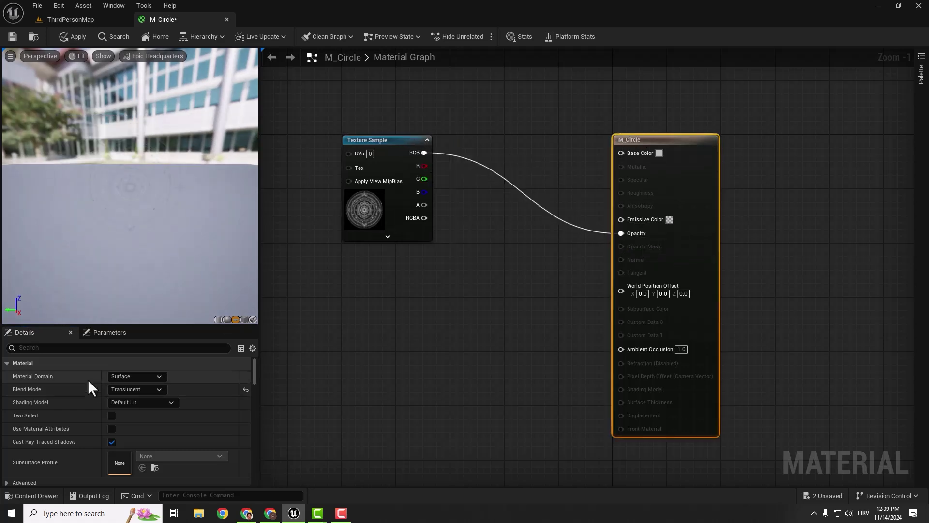
click(112, 416)
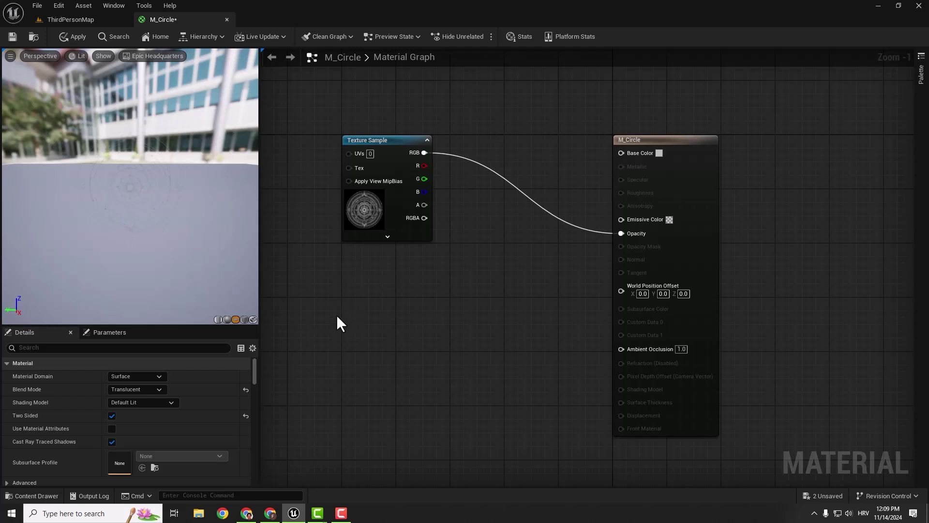
Step: Add a Constant3Vector node feeding Base Color and set its color to pure red (1,0,0)
click(331, 290)
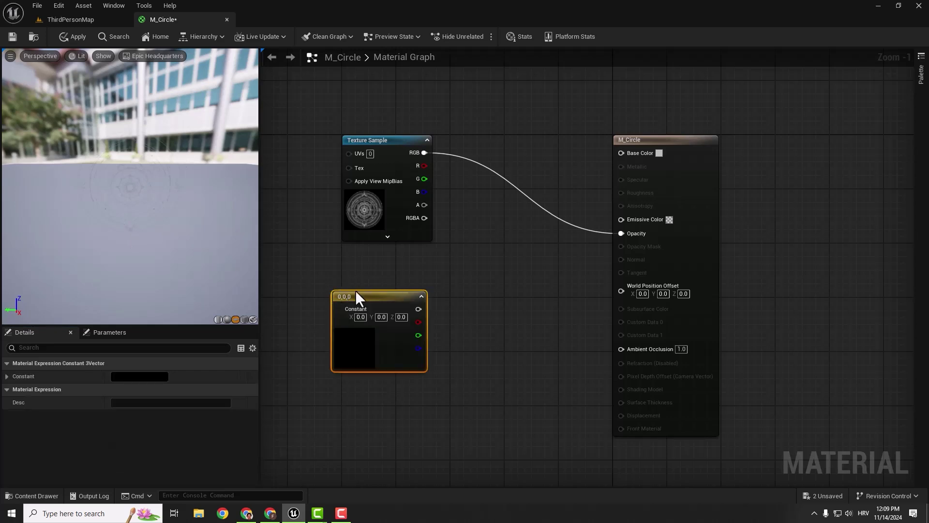
drag(390, 291, 631, 150)
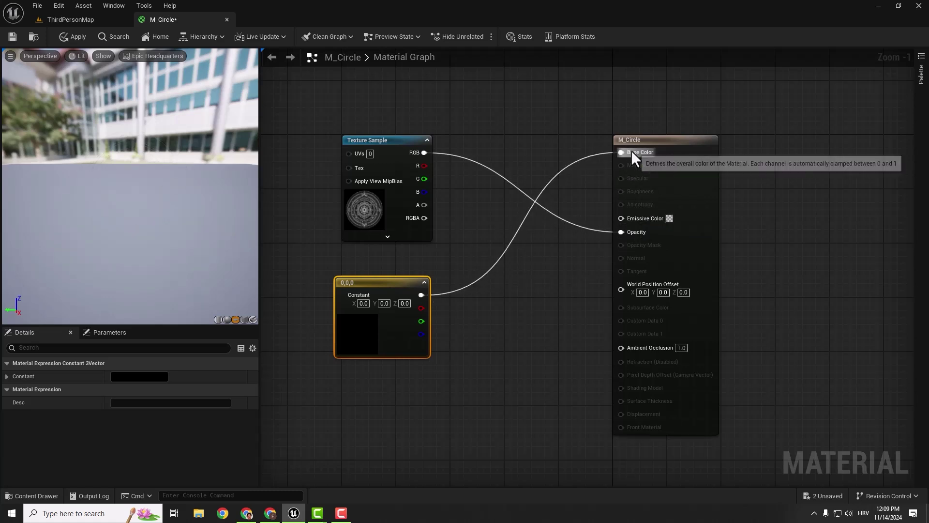
double_click(361, 328)
drag(426, 332, 467, 329)
click(495, 483)
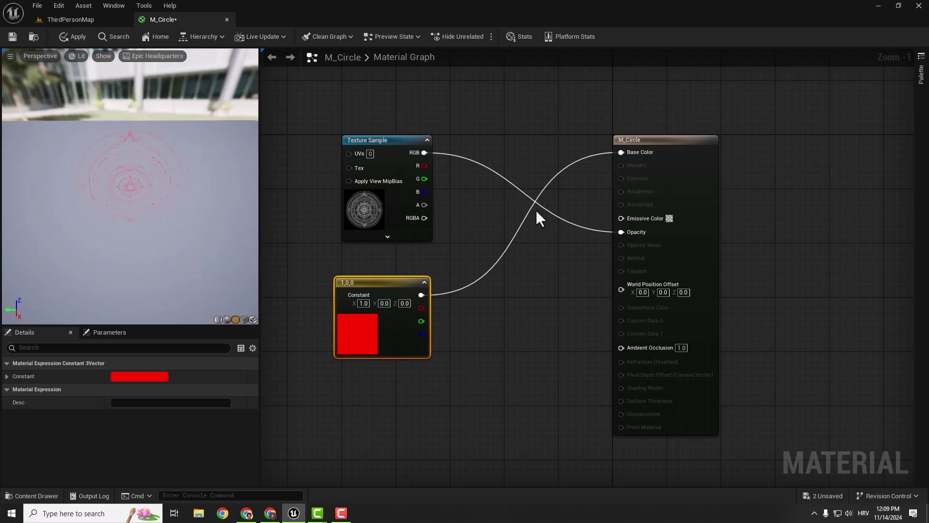
Step: Connect the red color node to Emissive Color and remove its link to Base Color
drag(421, 295, 624, 217)
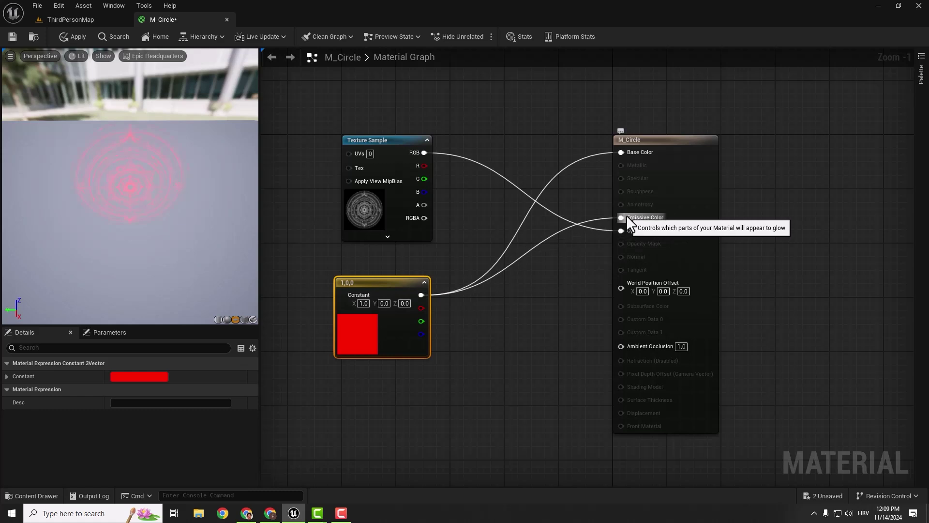
drag(123, 228, 124, 209)
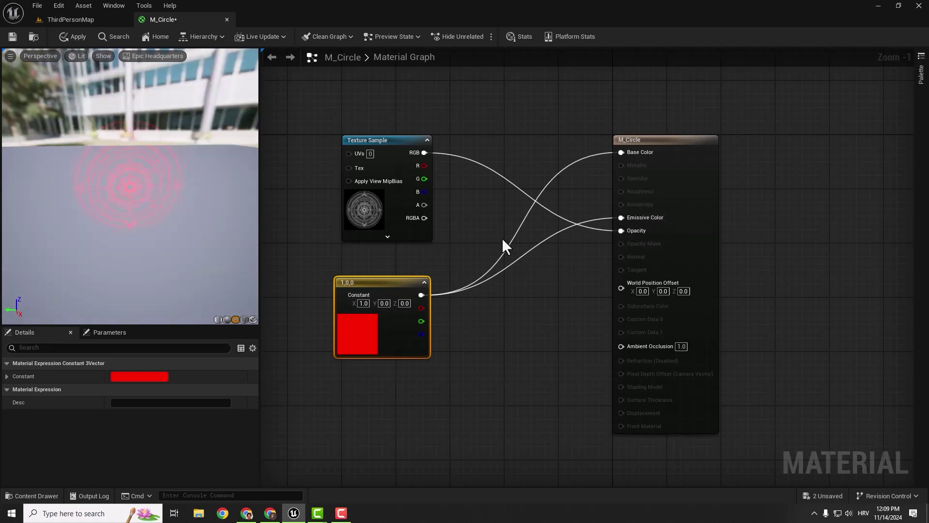
alt+click(588, 155)
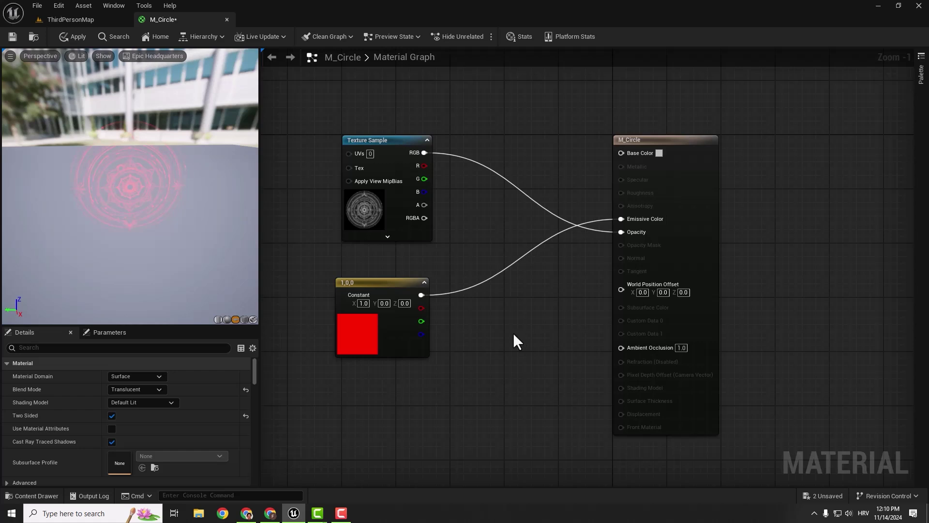
Step: Add a Constant node and a Multiply node, and connect the constant to Multiply's B input
click(487, 333)
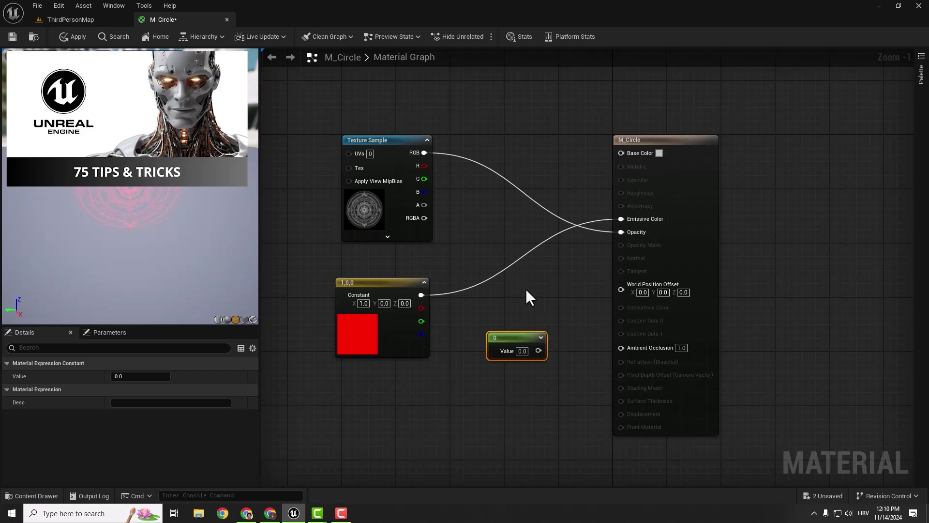
drag(513, 339, 396, 402)
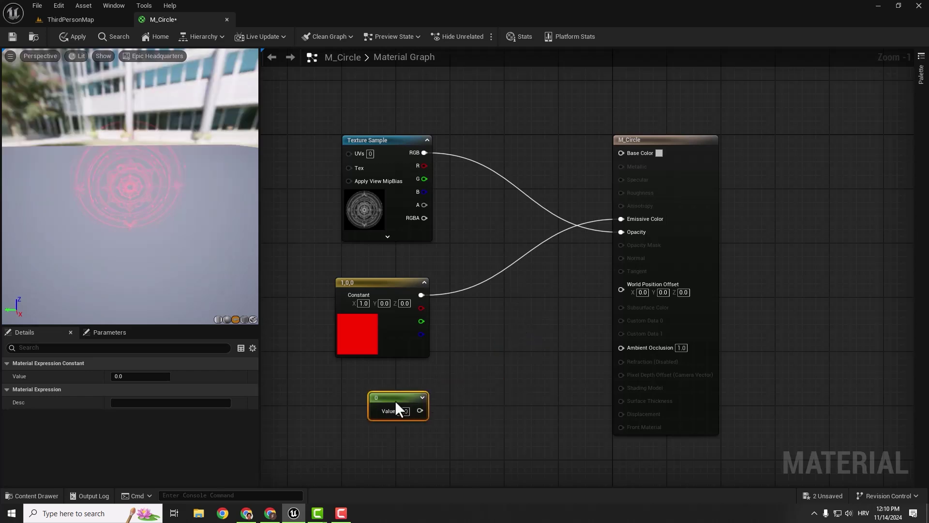
click(490, 341)
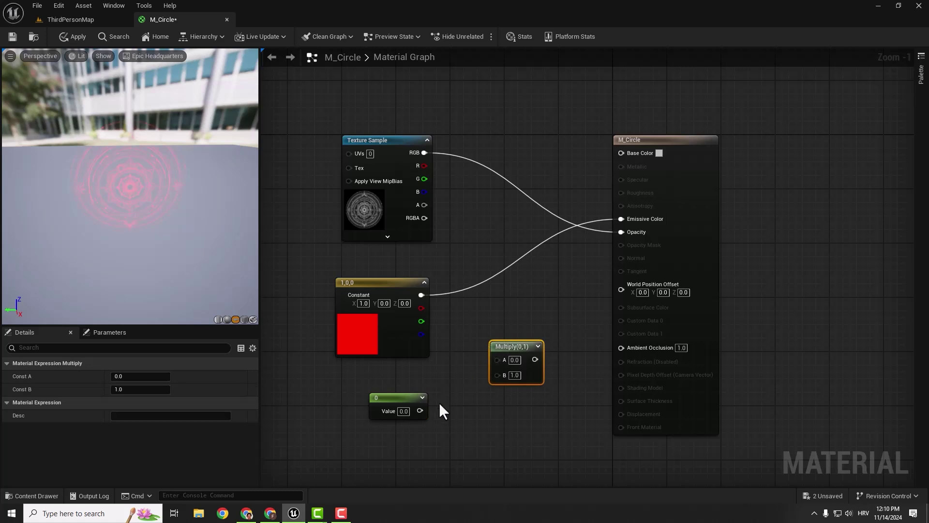
drag(420, 411, 498, 374)
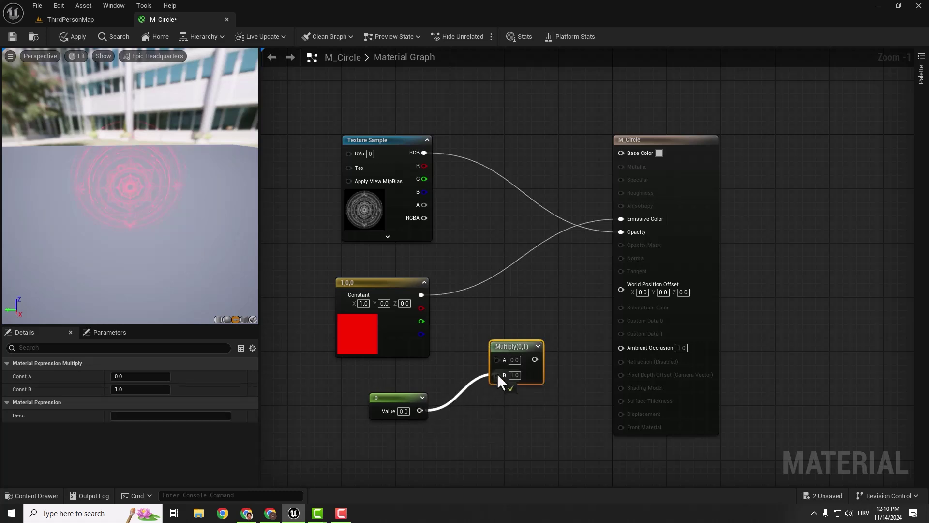
Step: Connect the red color node to Multiply's A input and feed Multiply's output into Emissive Color in place of the direct color link
click(417, 291)
drag(421, 295, 498, 359)
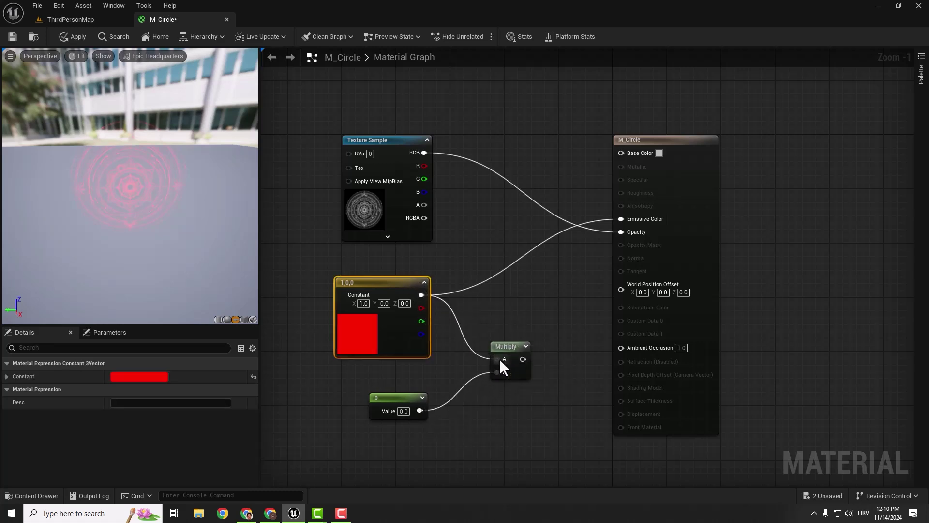
alt+click(494, 275)
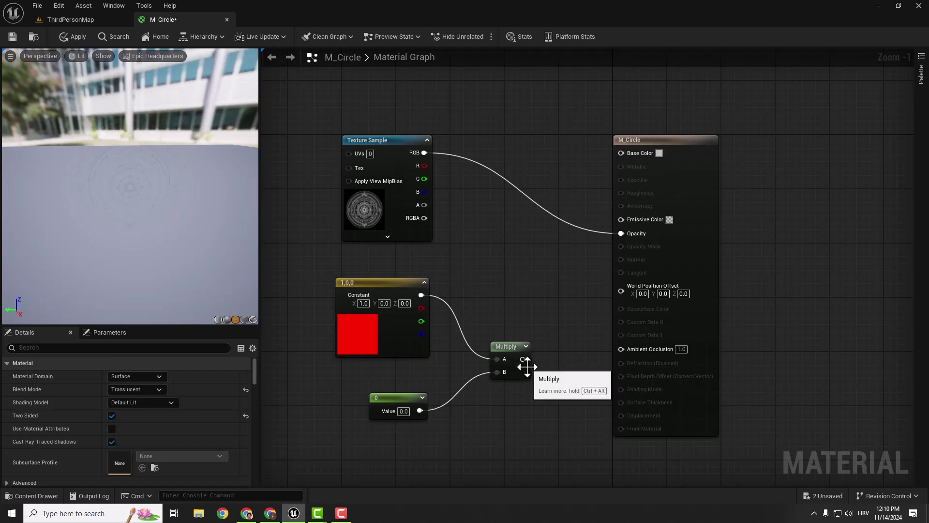
drag(524, 359, 624, 218)
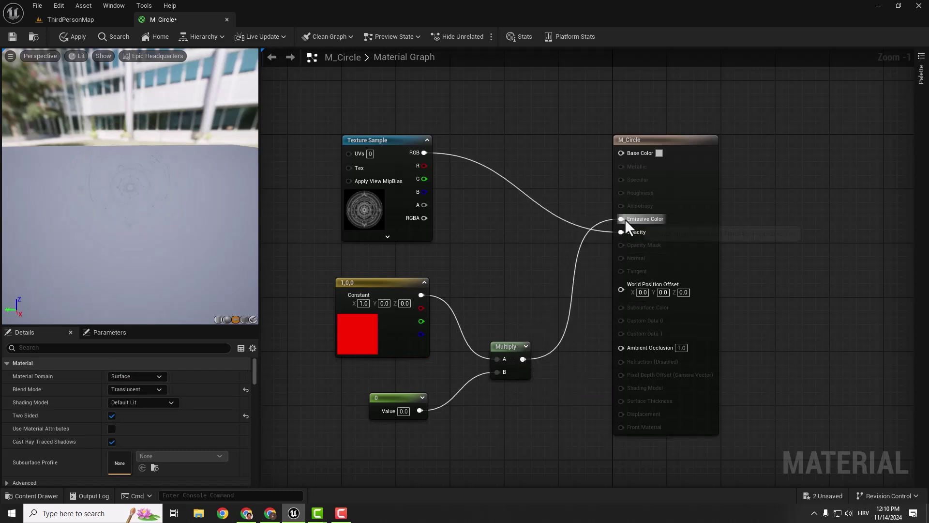
Step: Set the scalar Constant feeding the Multiply node to 50
click(392, 284)
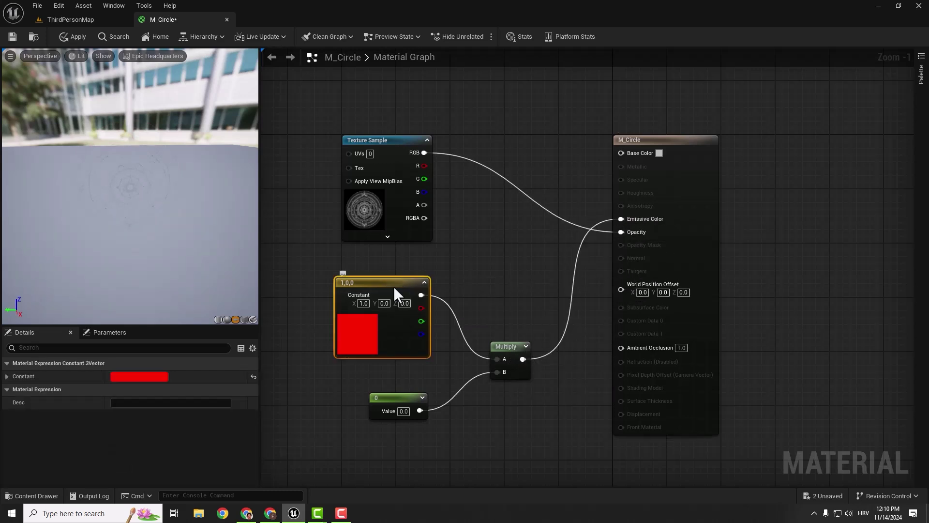
click(397, 398)
click(155, 376)
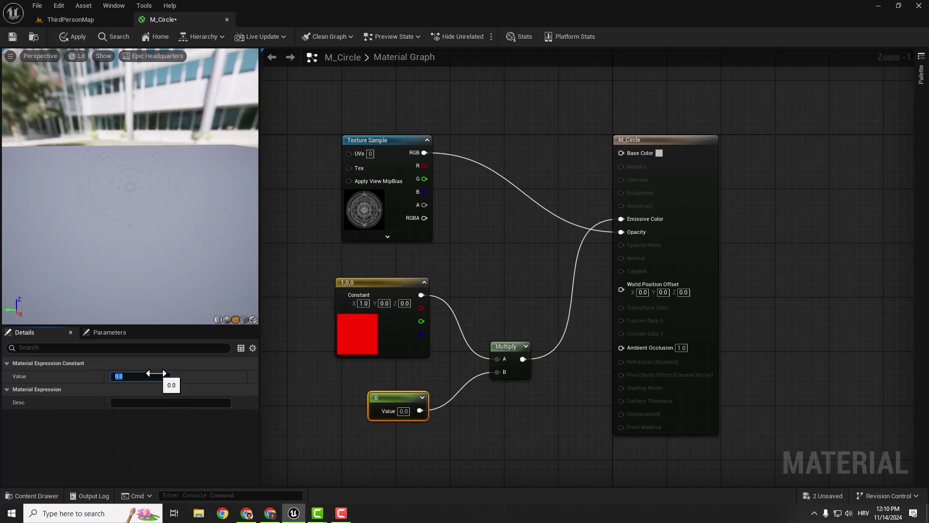
text(50)
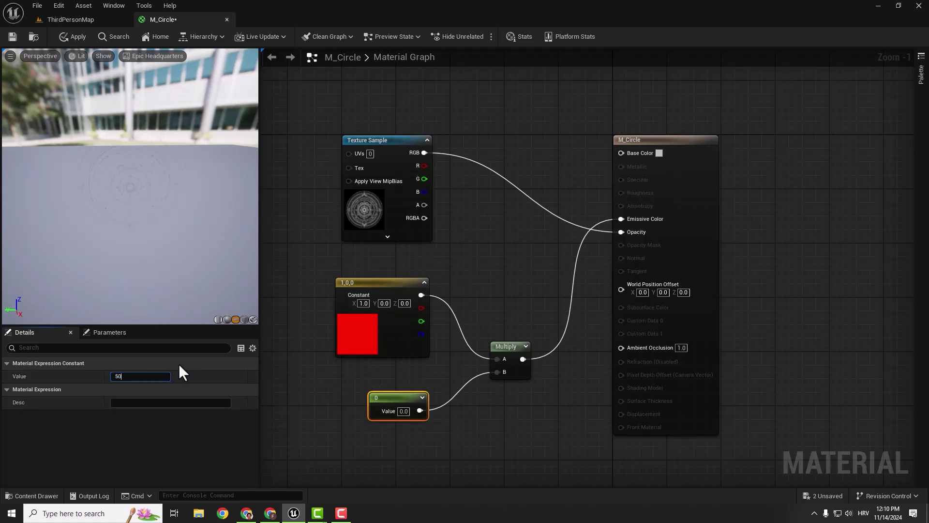
key(Return)
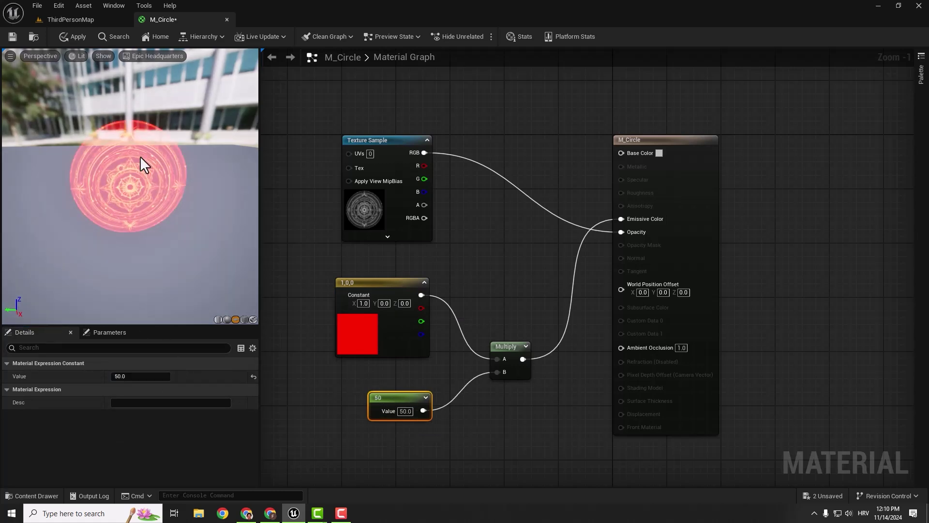
Step: Set the constant multiplier to 20 and save the M_Circle material
mouse_move(140, 156)
mouse_down()
mouse_move(140, 144)
mouse_move(131, 144)
mouse_up()
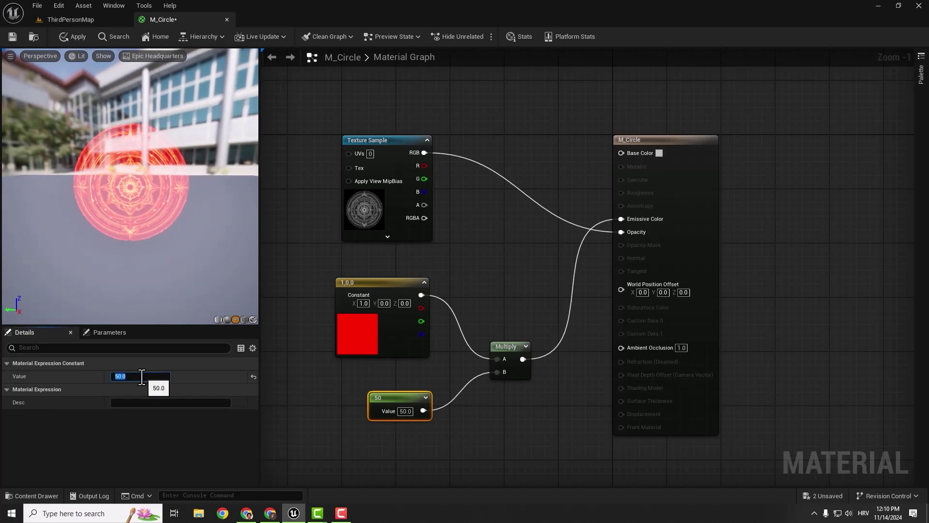
key(Return)
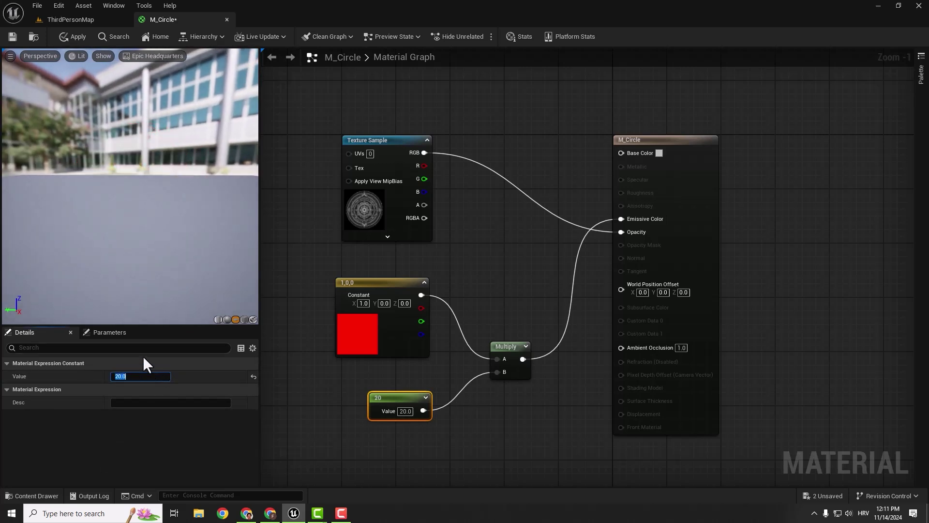
click(11, 36)
Step: Create a new level from the template that includes a floor and sky lighting
right_drag(380, 181, 453, 176)
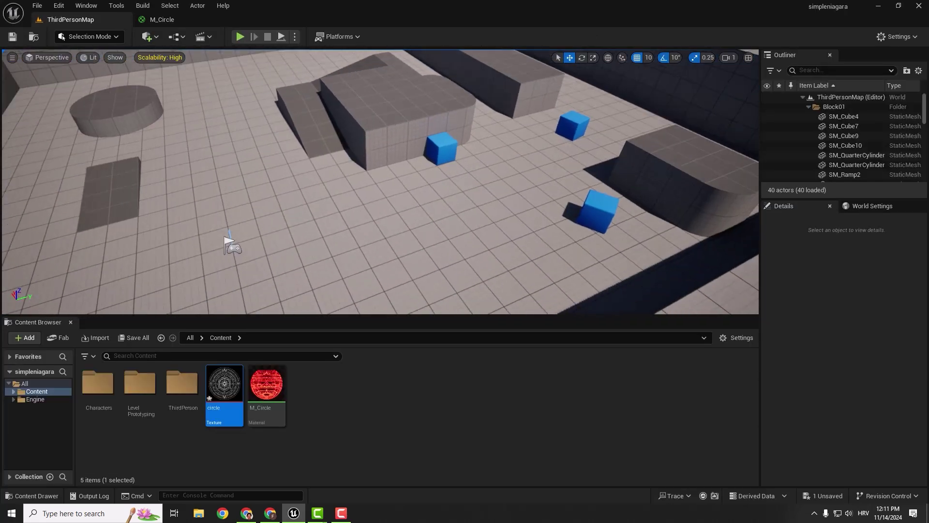
mouse_move(329, 216)
right_down()
mouse_move(290, 213)
mouse_move(328, 216)
right_up()
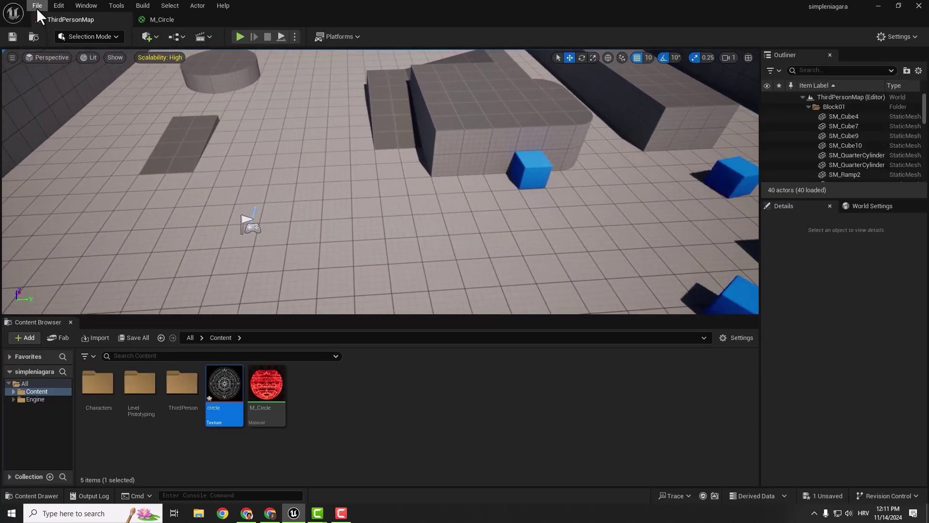
click(36, 6)
click(47, 41)
double_click(420, 205)
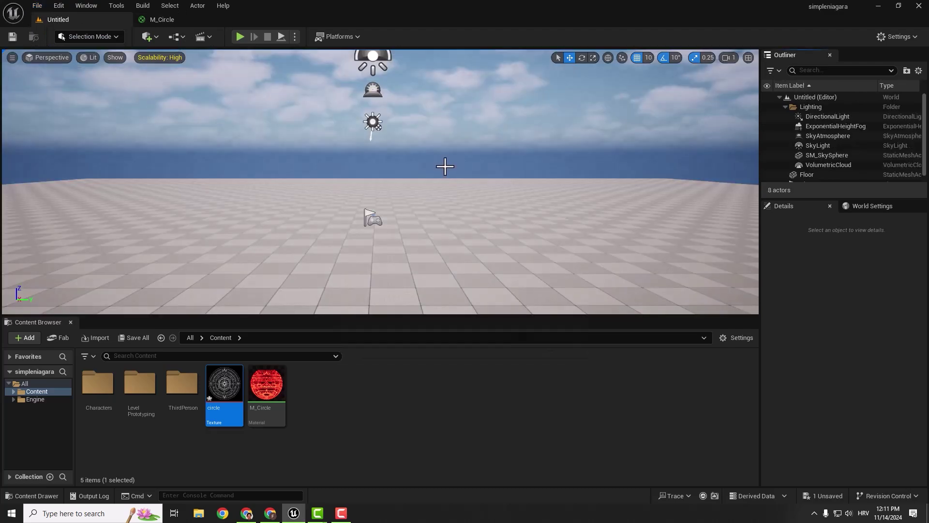
Step: Try the M_Circle material on the new level's floor and undo the assignment
right_drag(445, 167, 448, 181)
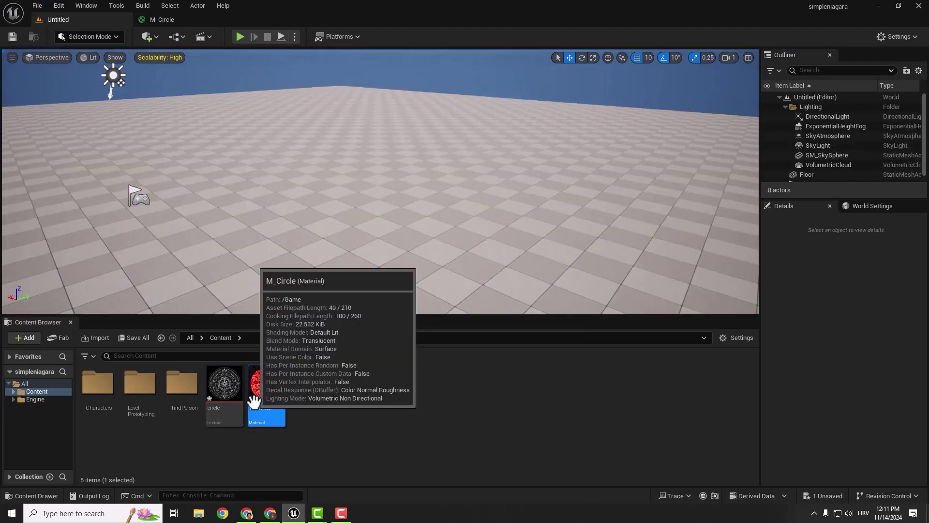
drag(267, 385, 372, 227)
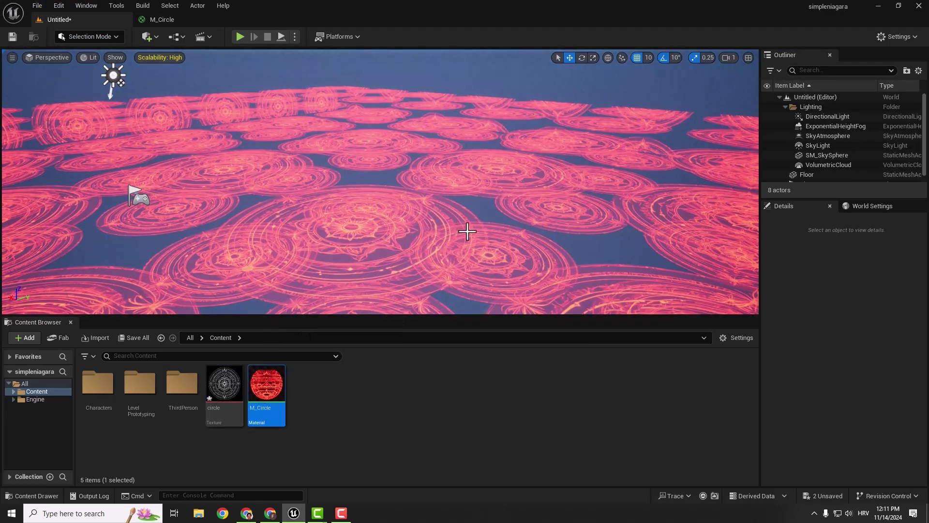
right_drag(468, 231, 480, 217)
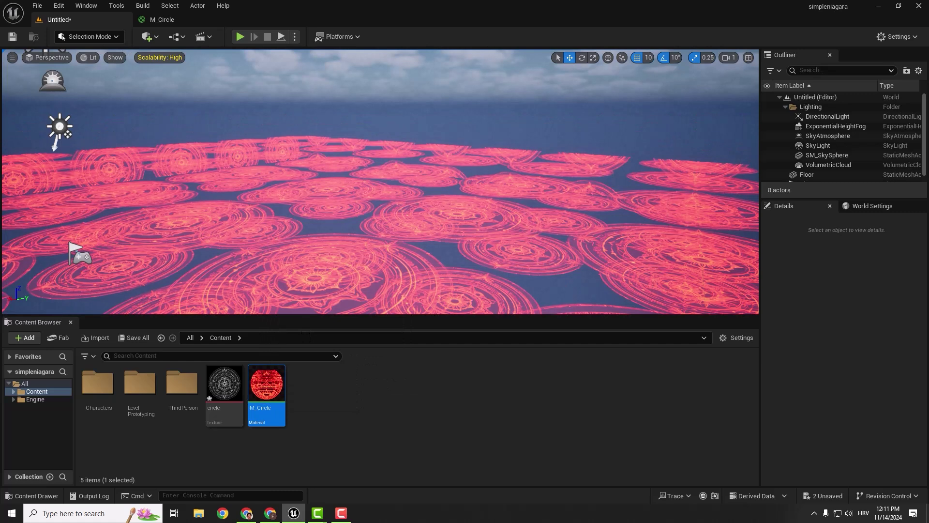
key(ctrl+z)
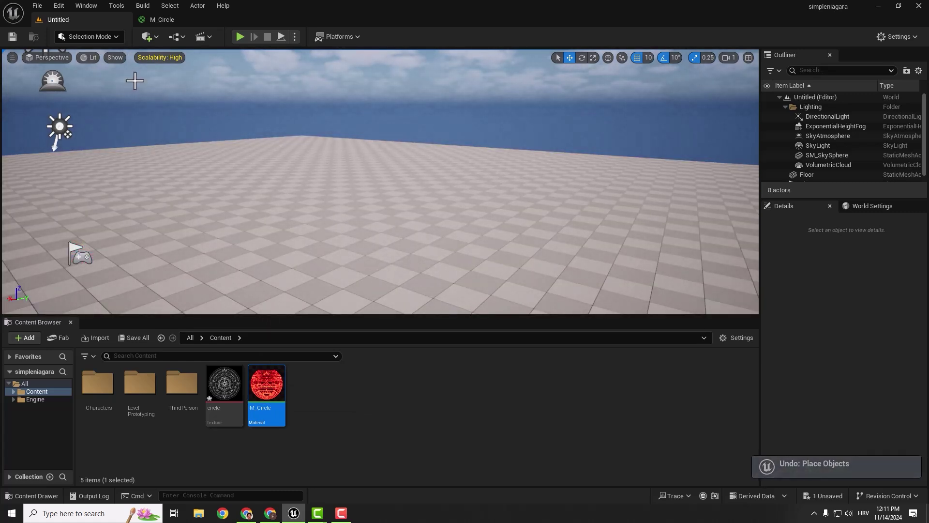
Step: Add a Plane shape to the level above the floor and apply the M_Circle material to it
click(155, 36)
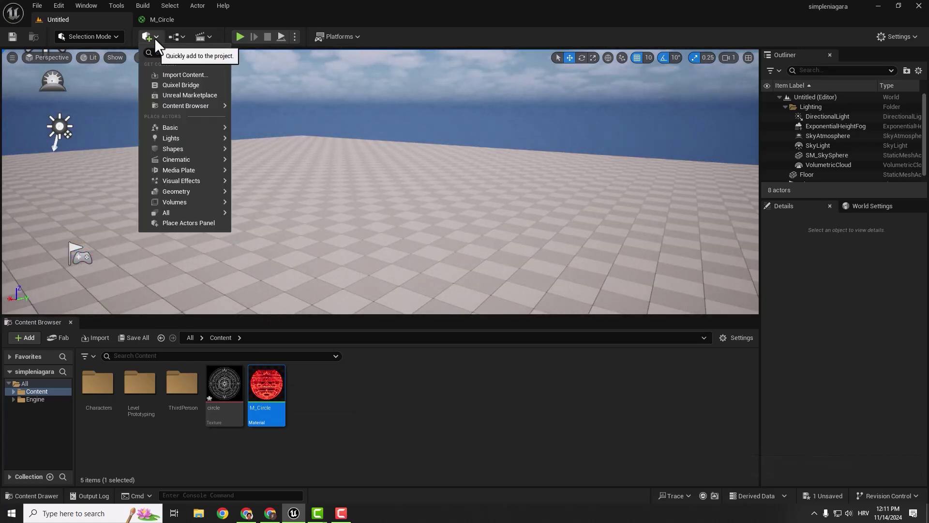
text(plane)
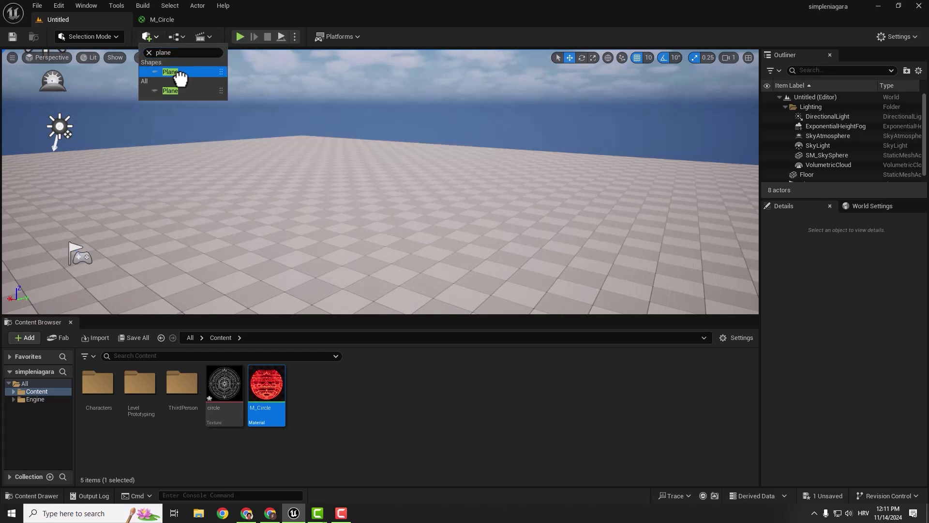
drag(172, 73, 333, 205)
drag(342, 249, 341, 242)
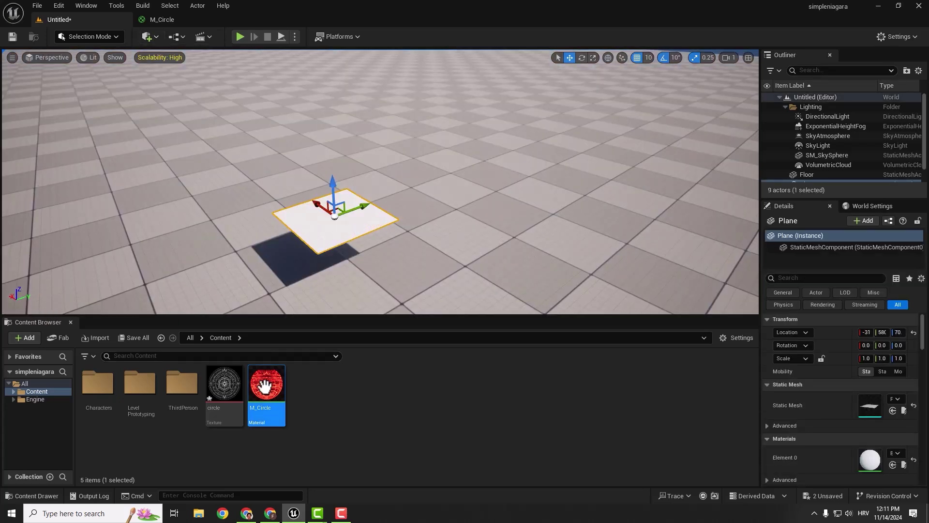
drag(266, 383, 326, 234)
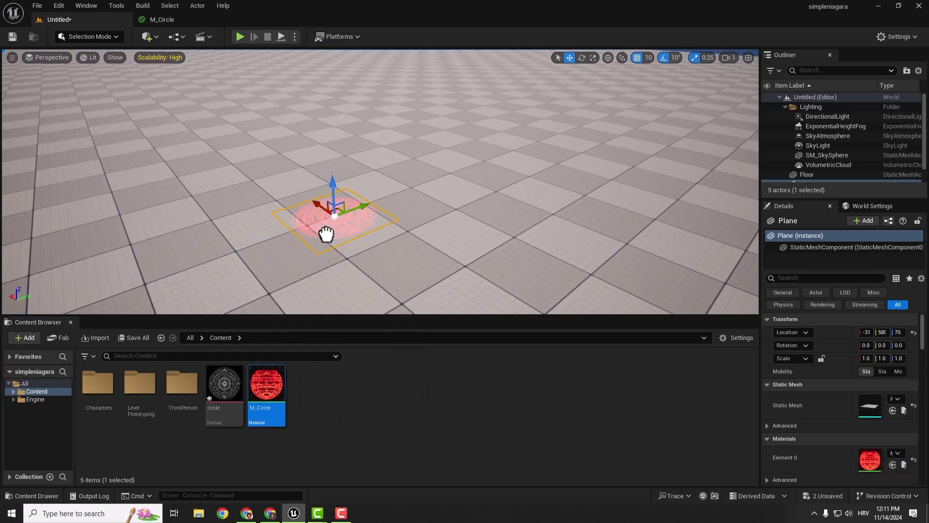
Step: Scale the plane uniformly to about 8.2 and lower it toward the floor
right_drag(426, 167, 469, 187)
key(r)
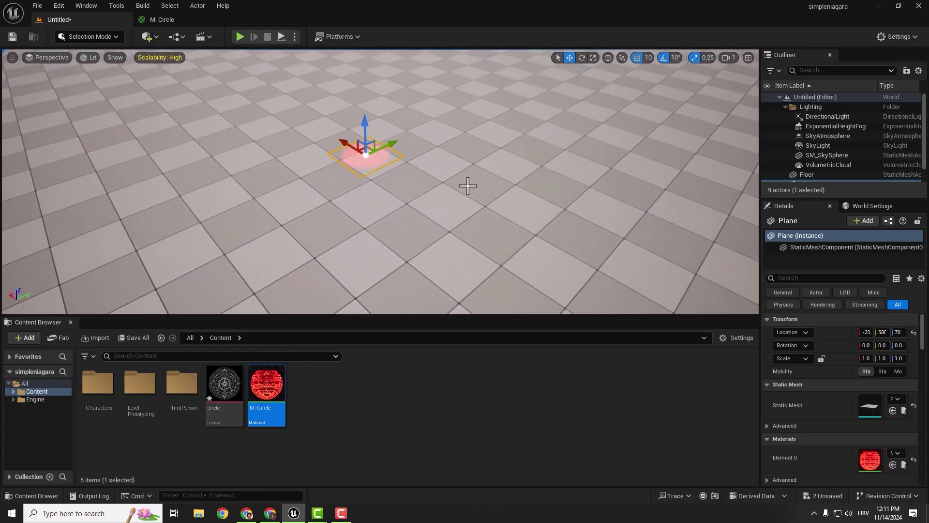
drag(369, 158, 412, 194)
key(s)
right_drag(413, 194, 401, 188)
key(w)
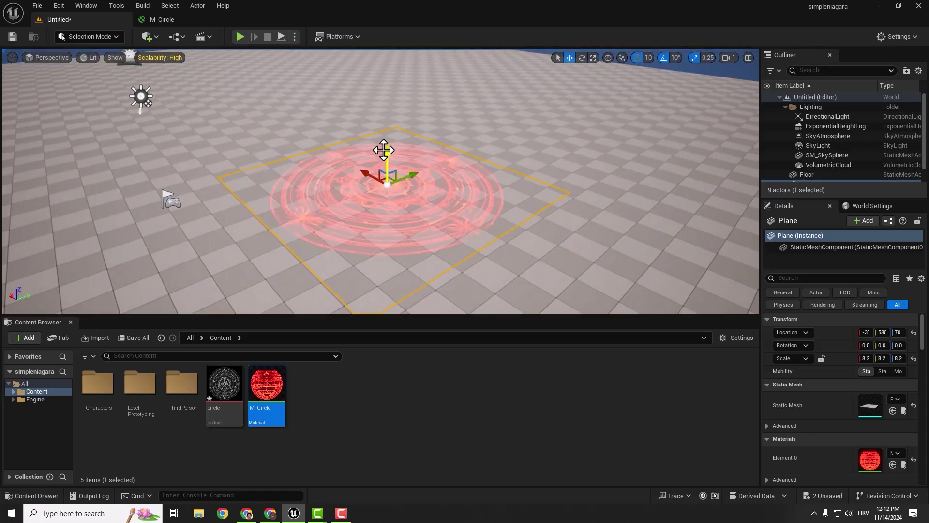
drag(389, 145, 392, 166)
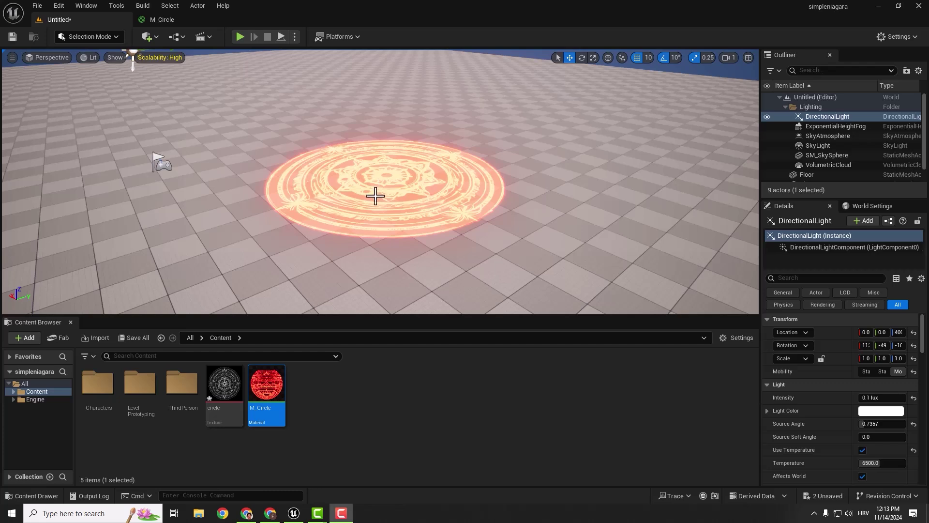
Step: Save the level as map1 in the Content folder
click(352, 398)
key(ctrl+s)
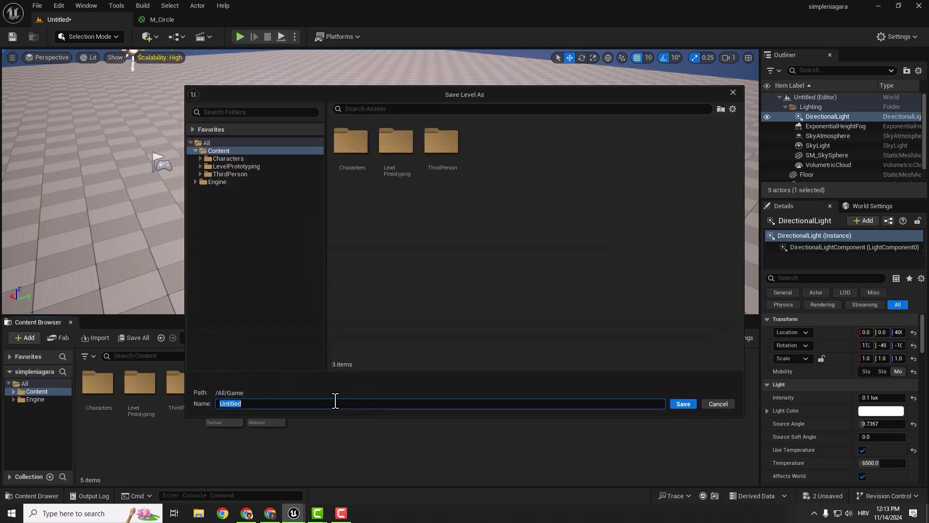
text(map1)
key(Return)
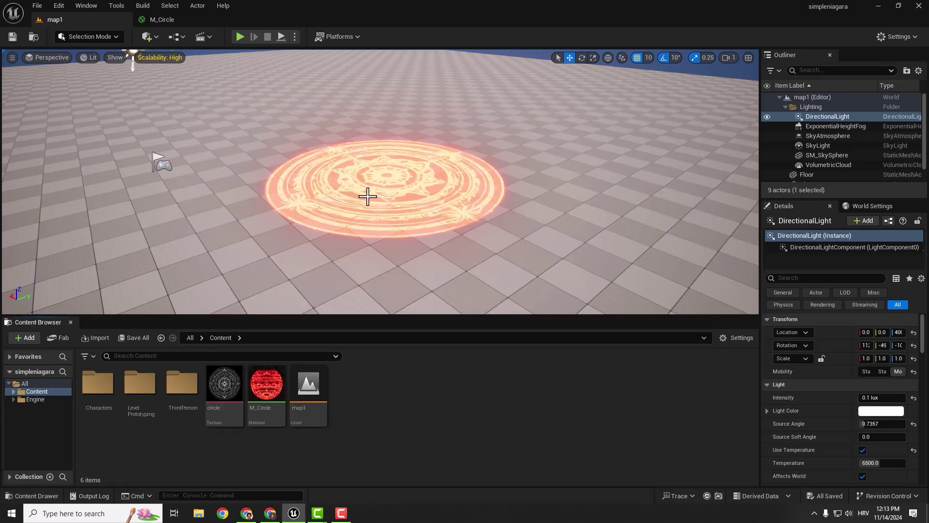
Step: Create an Actor Blueprint class named BP_Rotating in the Content folder
right_click(362, 393)
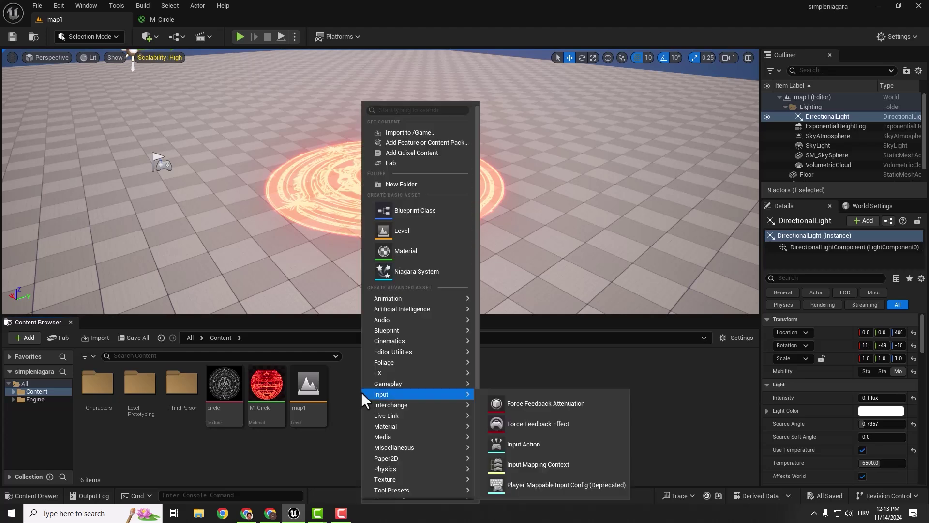
click(405, 210)
click(339, 184)
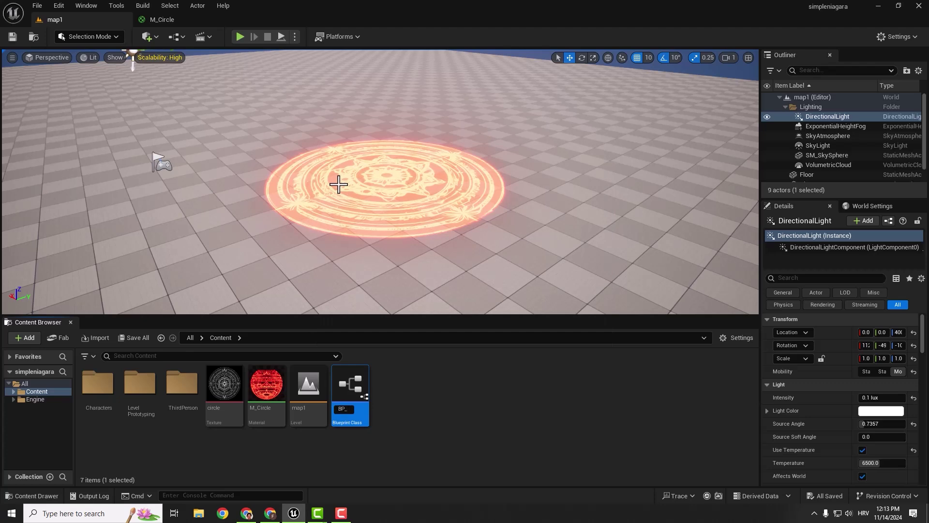
text(BP_Rotating)
key(Return)
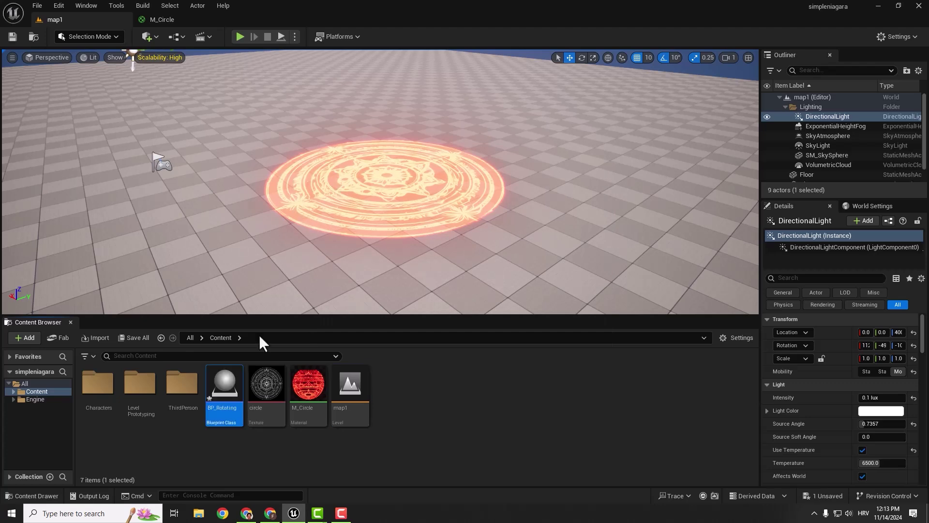
Step: Open the BP_Rotating blueprint and add a Plane component to it
double_click(233, 380)
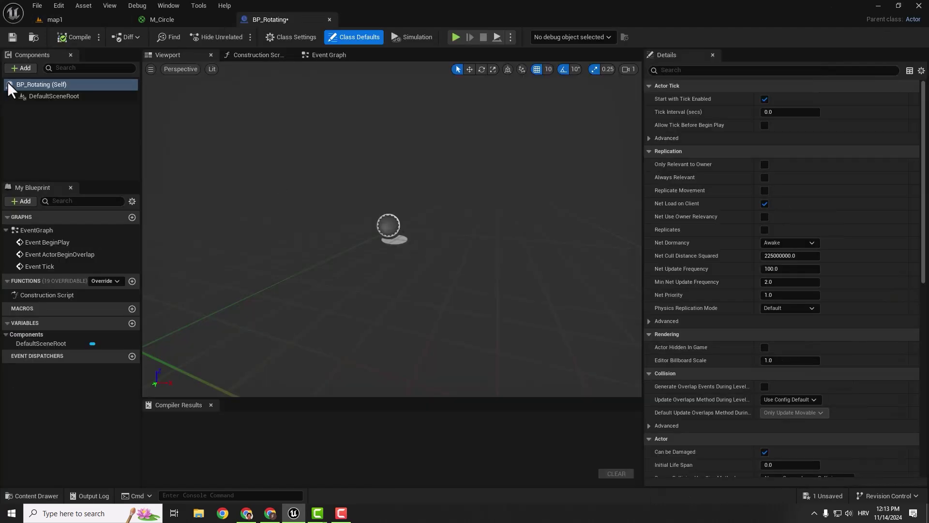
click(15, 68)
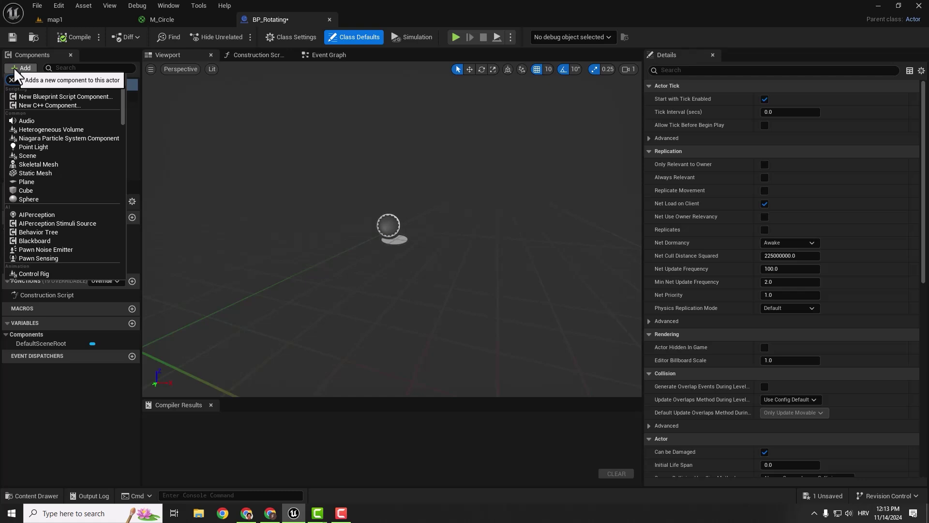
text(plane)
click(22, 97)
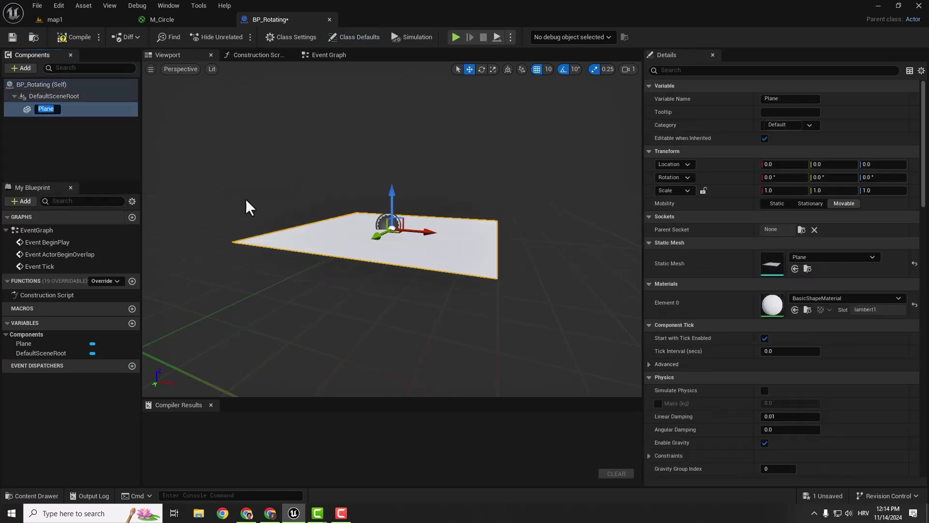
Step: Assign the M_Circle material to the Plane component in BP_Rotating
key(e)
right_drag(245, 199, 246, 249)
scroll(246, 204, down, 1)
key(w)
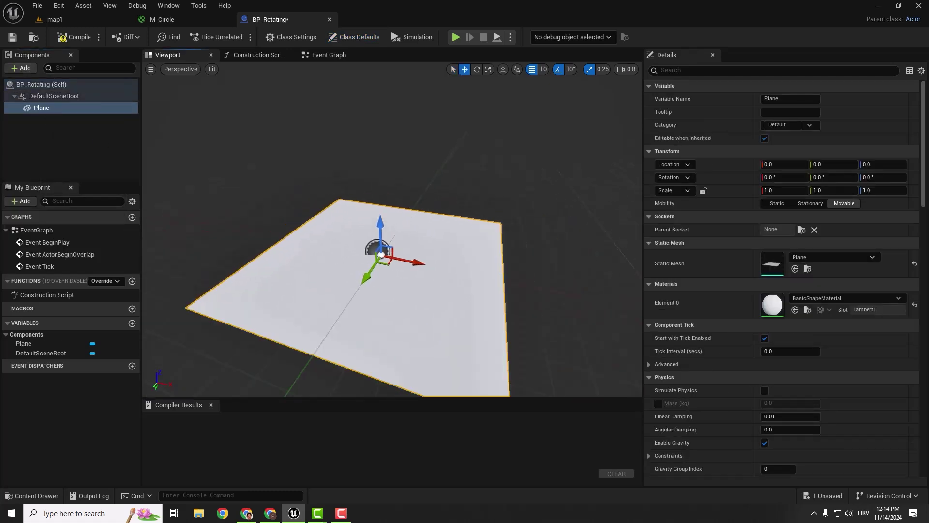
key(s)
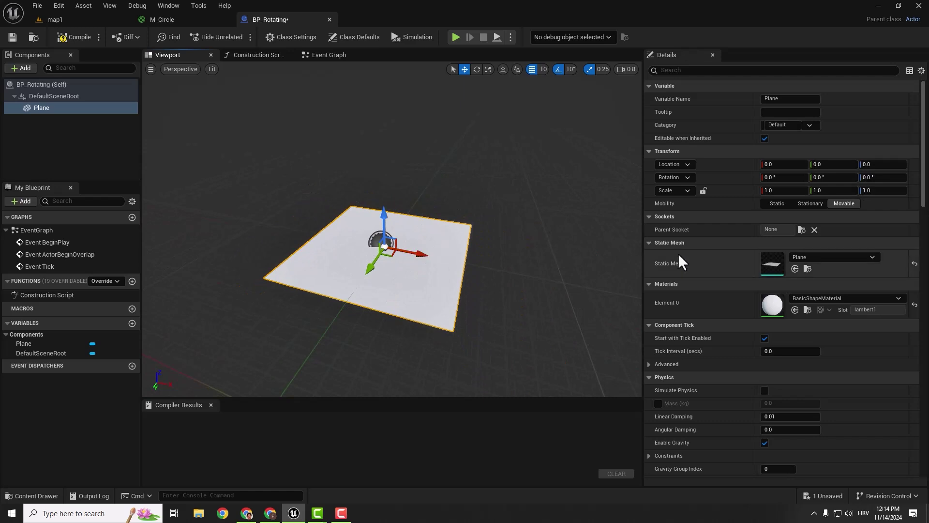
click(899, 299)
text(circle)
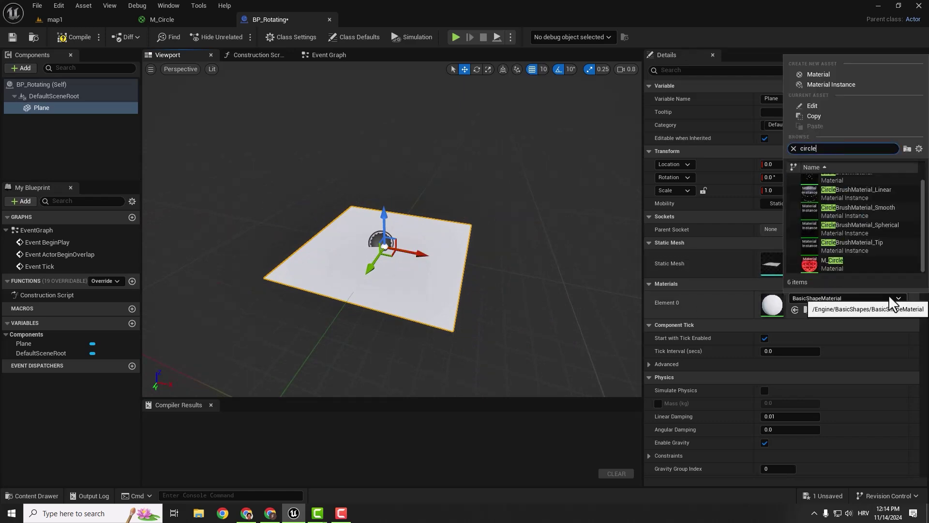
click(830, 266)
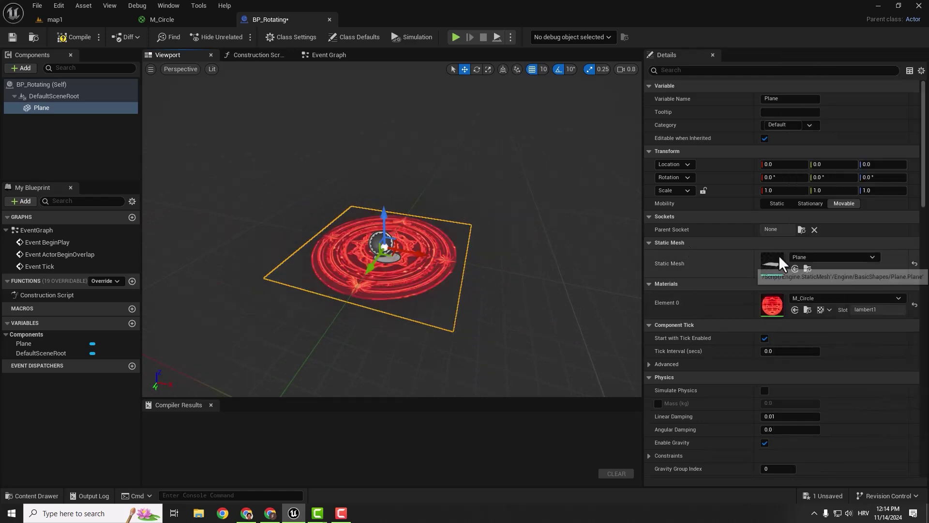
Step: Add a Rotating Movement component to BP_Rotating and compile the blueprint
click(20, 68)
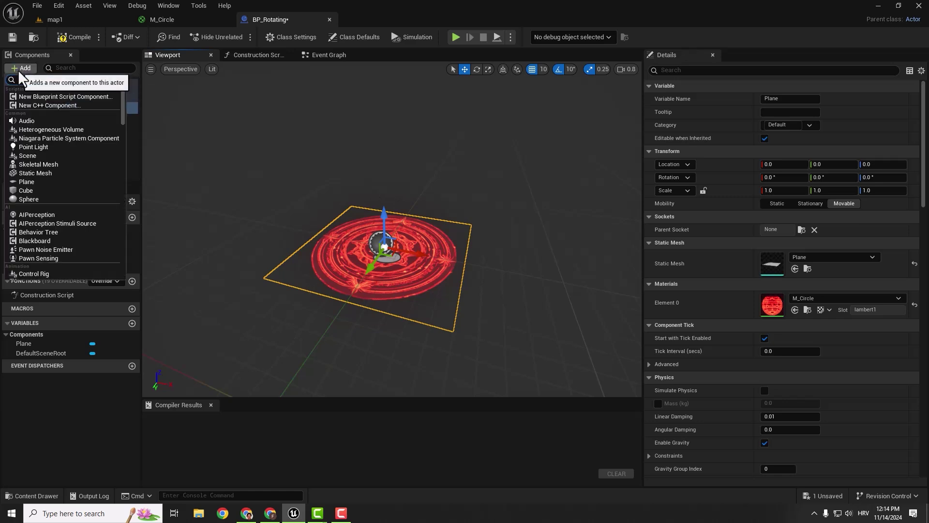
text(rota)
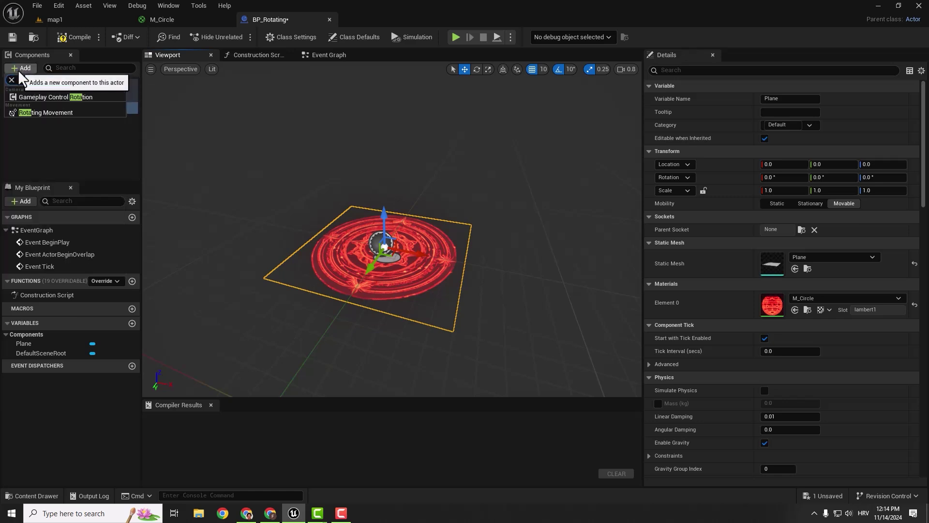
click(34, 112)
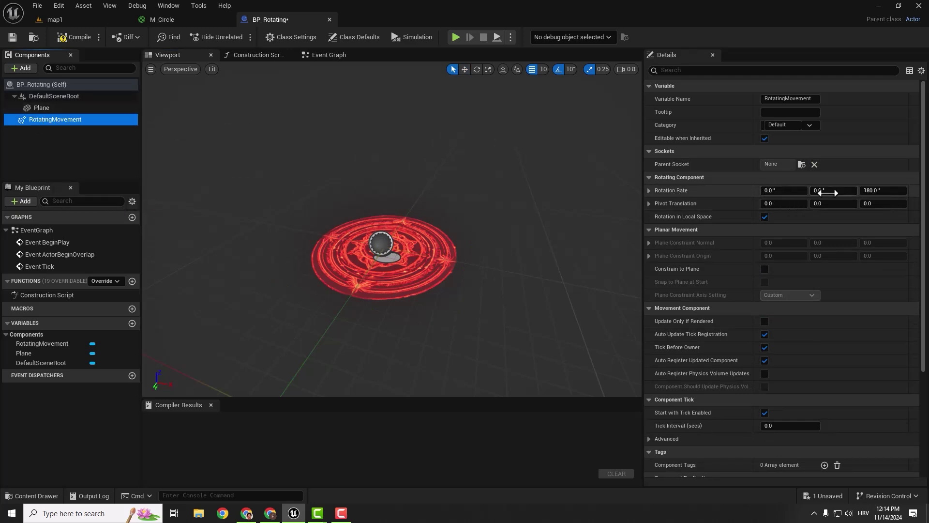
click(894, 190)
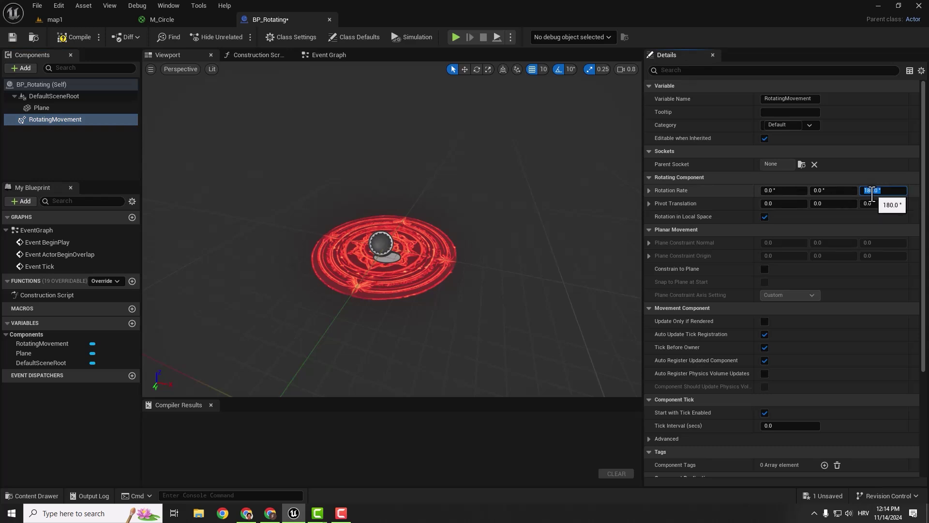
click(73, 39)
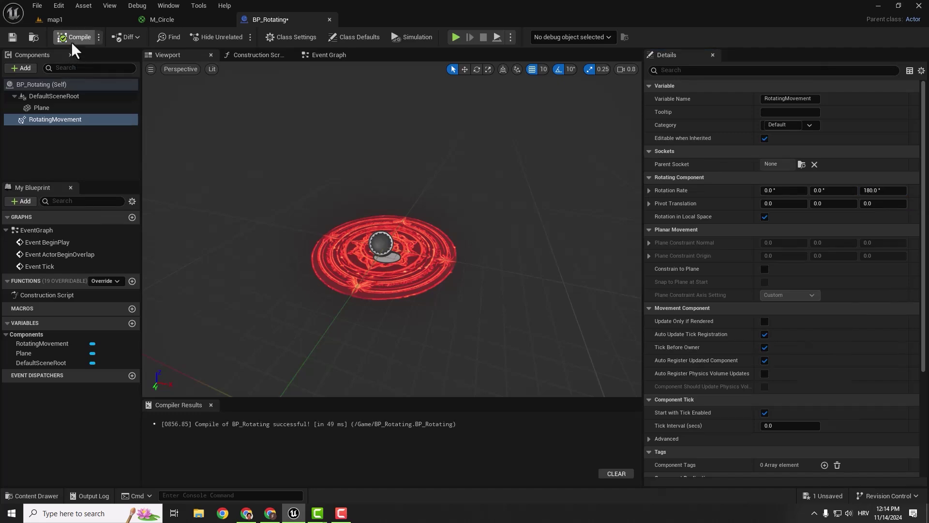
Step: Delete the existing magic circle plane from the map1 level
click(51, 19)
right_drag(389, 190, 482, 192)
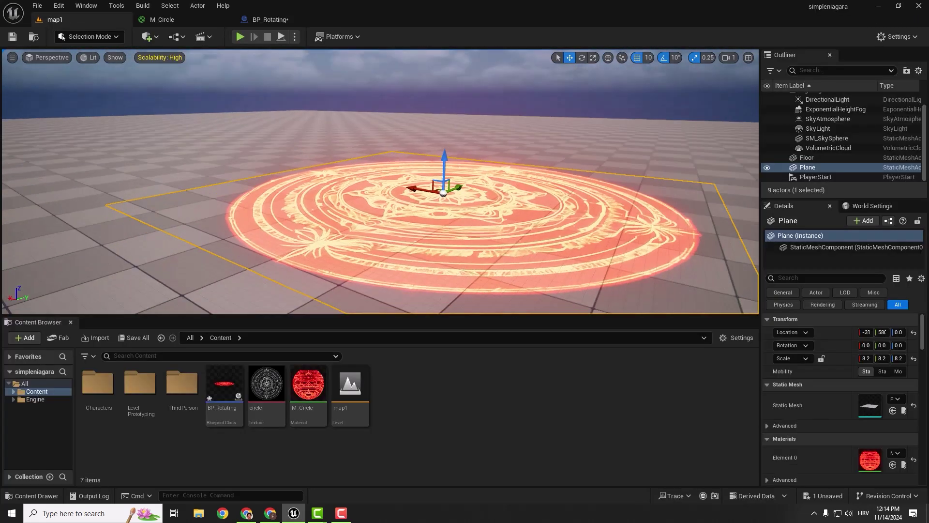
scroll(388, 190, down, 6)
key(Delete)
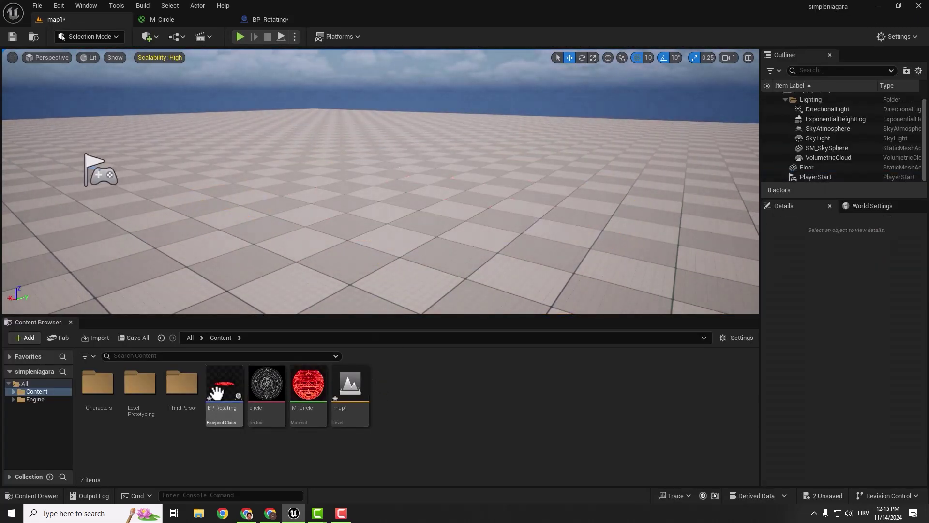
Step: Place BP_Rotating on the floor in map1, raise it slightly and scale it uniformly to about 9.5
drag(222, 388, 396, 216)
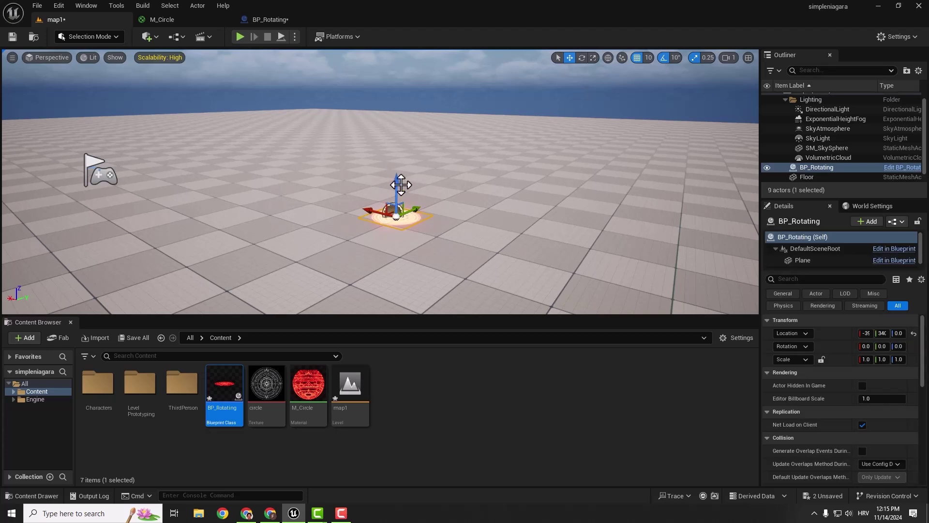
drag(397, 180, 397, 151)
alt+drag(336, 193, 380, 221)
key(r)
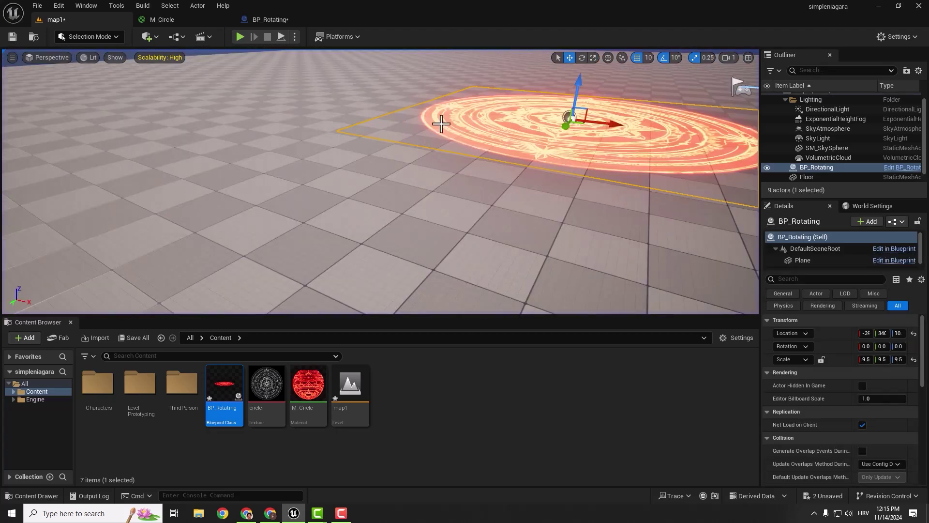
Step: Simulate the level to check how fast the magic circle rotates
click(294, 36)
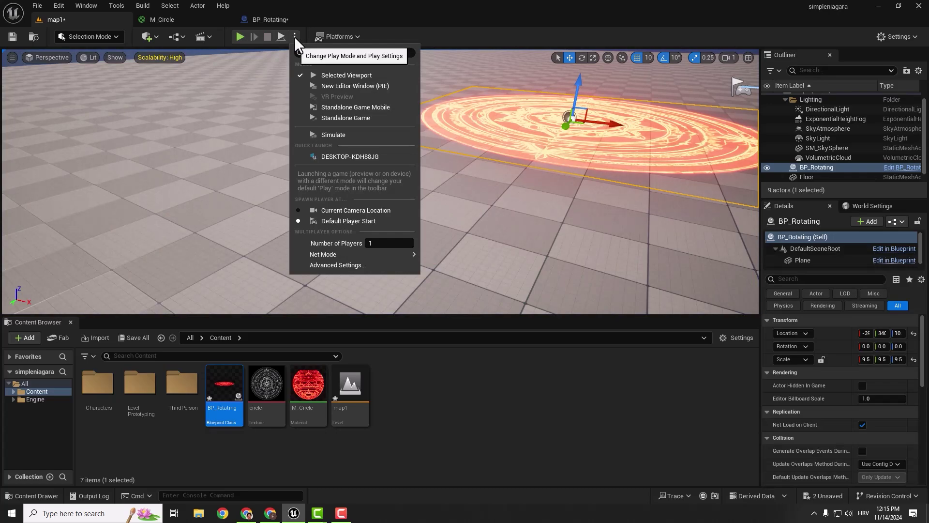
click(329, 134)
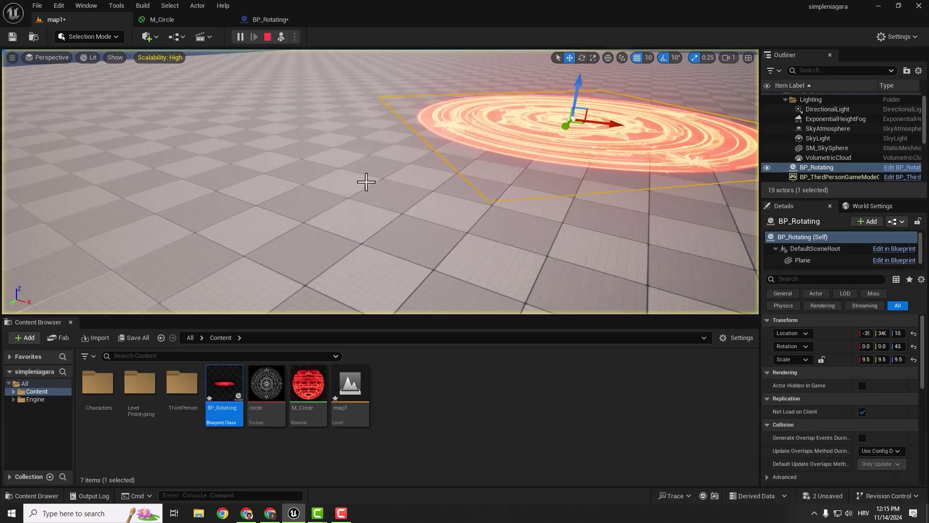
key(f)
right_drag(379, 182, 295, 225)
Step: Close the M_Circle material editor and set the Z rotation rate of BP_Rotating's RotatingMovement component to 20
click(231, 18)
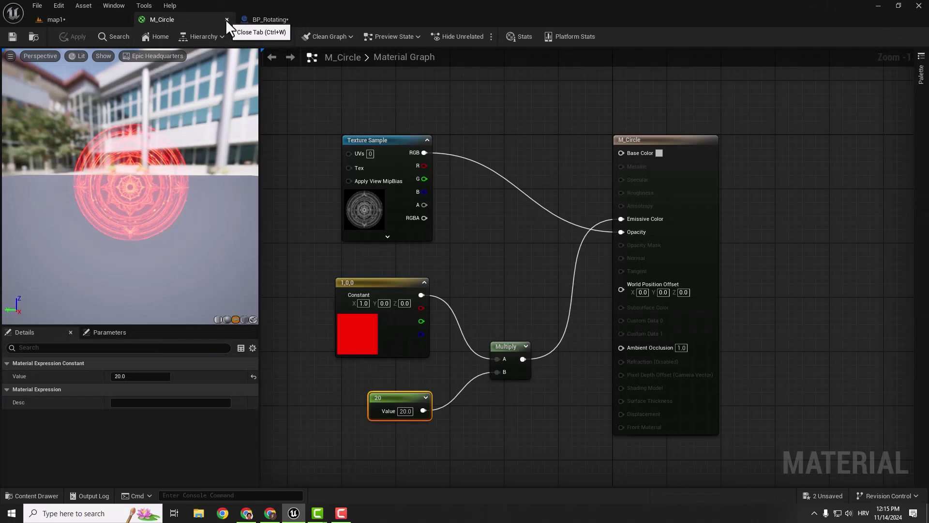
click(227, 19)
click(187, 20)
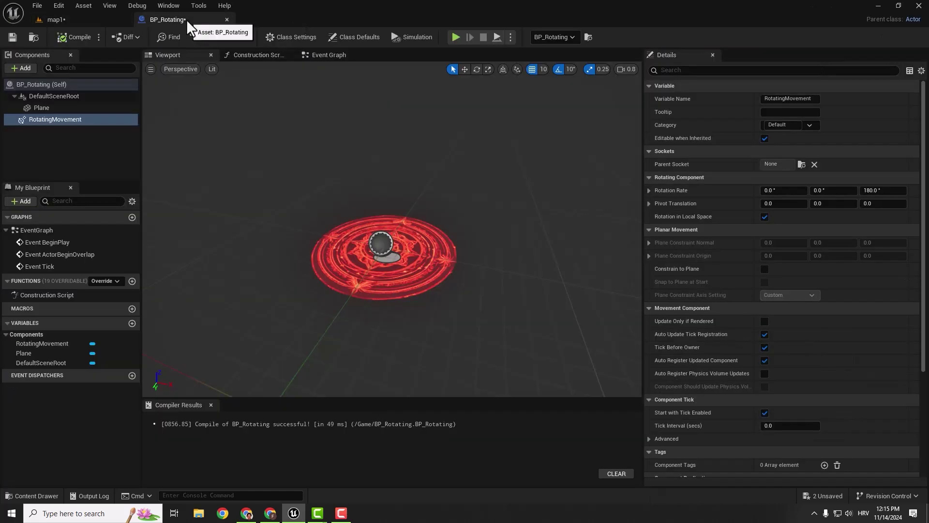
click(884, 193)
text(2)
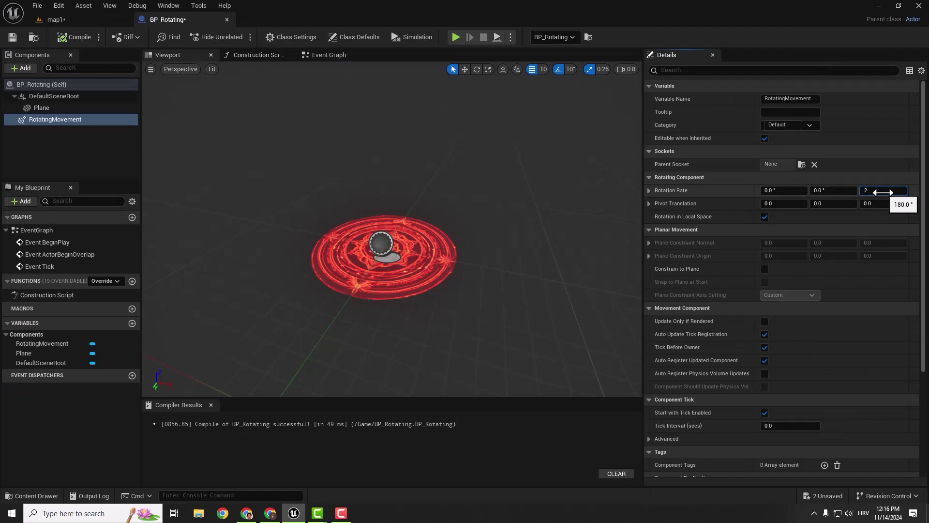
text(0)
key(Return)
Step: Simulate map1 with the editor overlays hidden to check the circle's new rotation speed
click(59, 21)
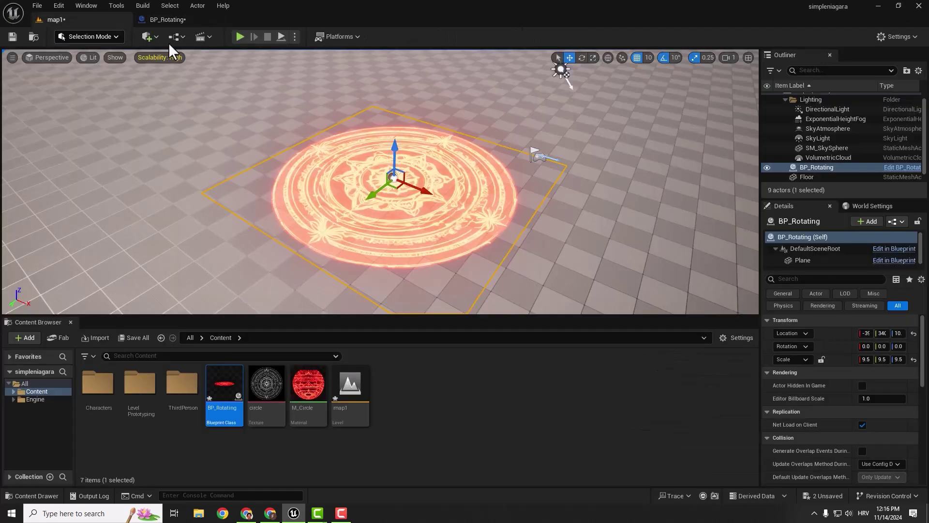
click(279, 37)
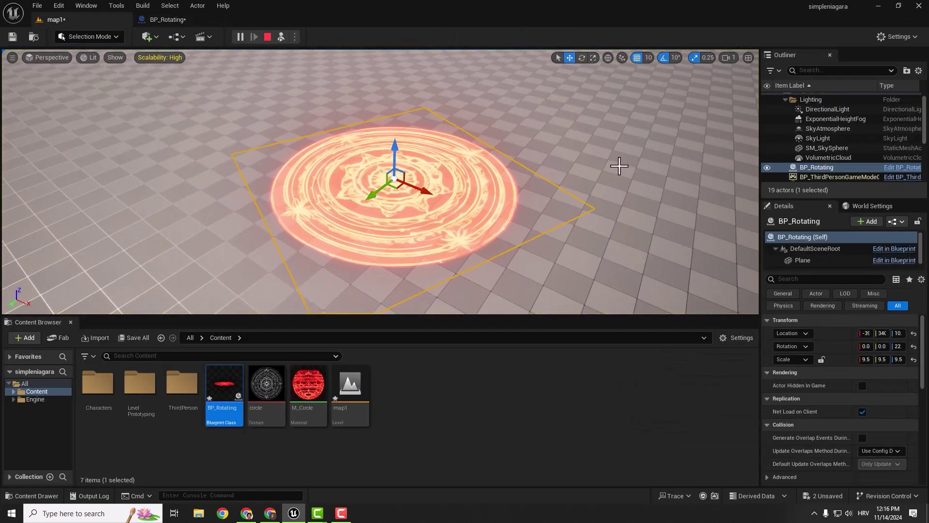
key(g)
mouse_move(562, 177)
right_down()
mouse_move(557, 131)
mouse_move(563, 174)
mouse_move(559, 164)
right_up()
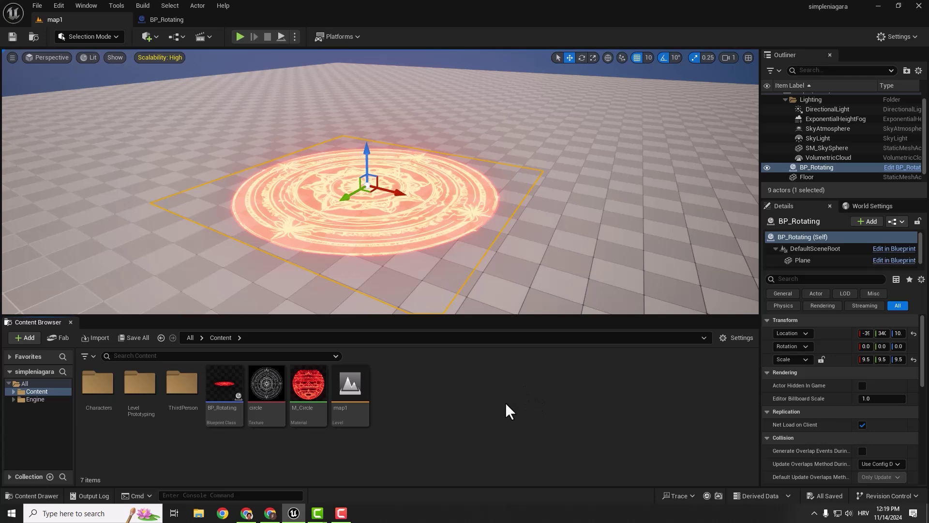
Step: Create a Niagara System from the Fountain emitter in the Content folder, name it NS_Circle and save it
right_click(413, 388)
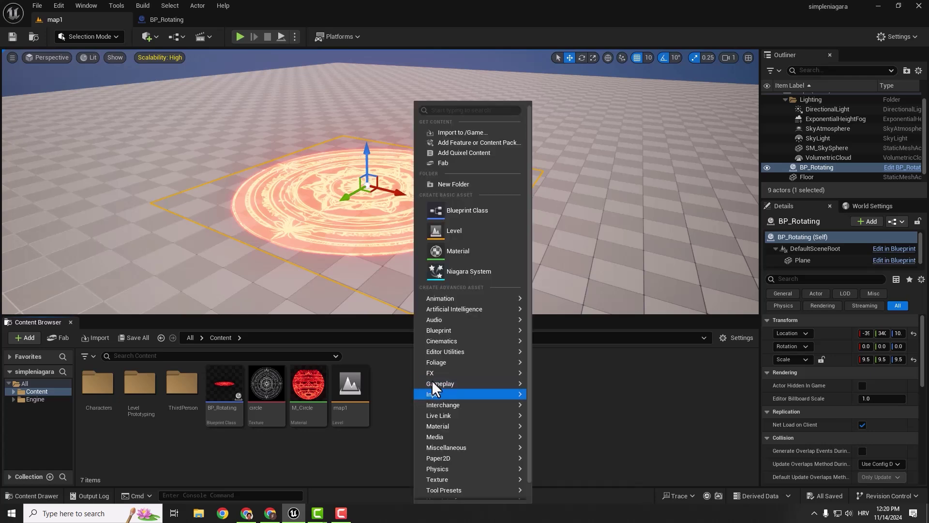
click(459, 272)
text(fount)
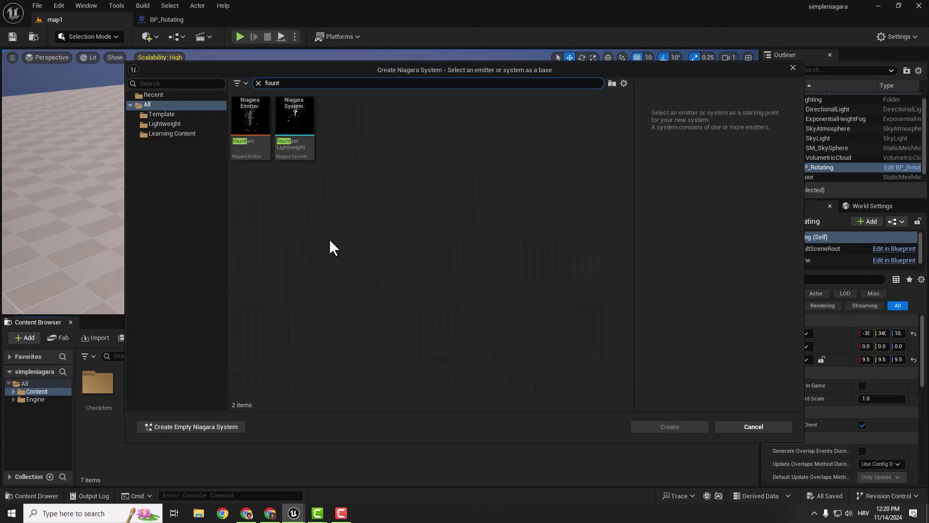
click(248, 112)
click(659, 426)
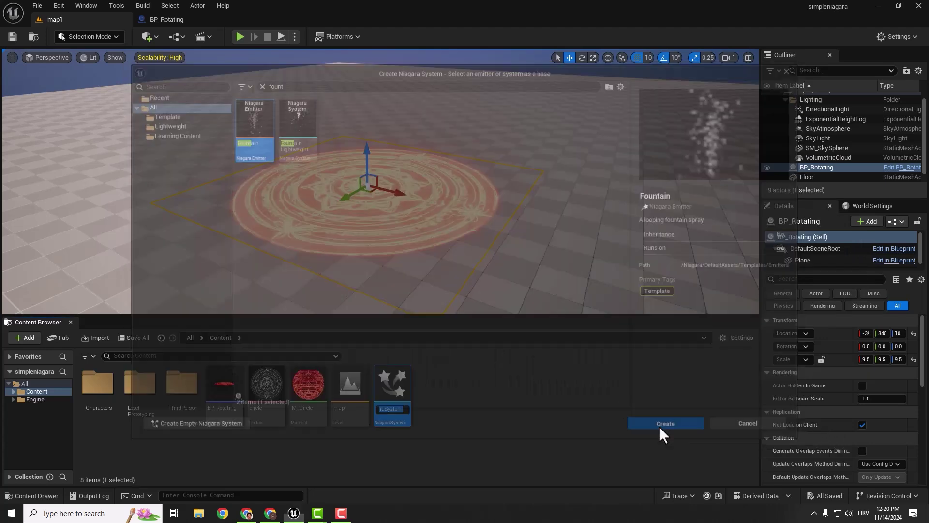
text(NS_)
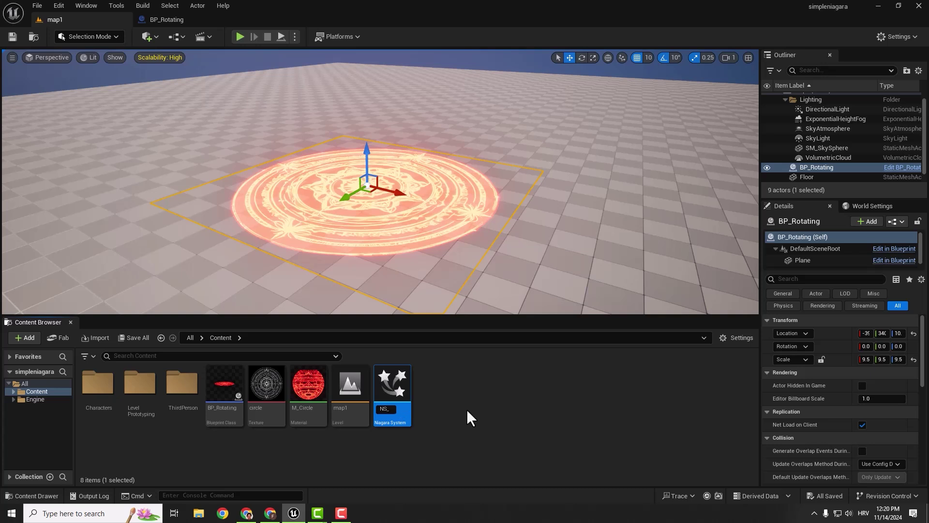
text(Circle)
key(Return)
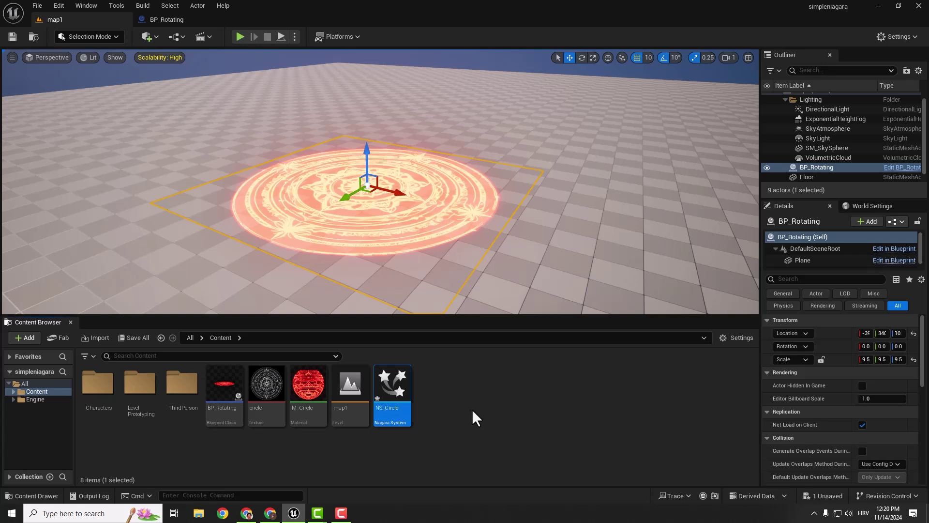
key(ctrl+s)
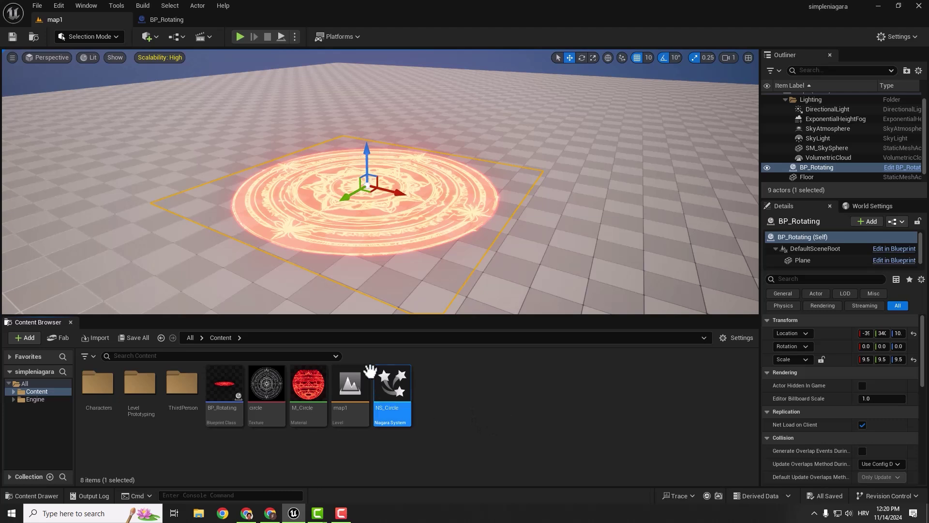
Step: Open NS_Circle and delete the Drag and Gravity Force modules from the Fountain emitter's Particle Update stage
double_click(392, 387)
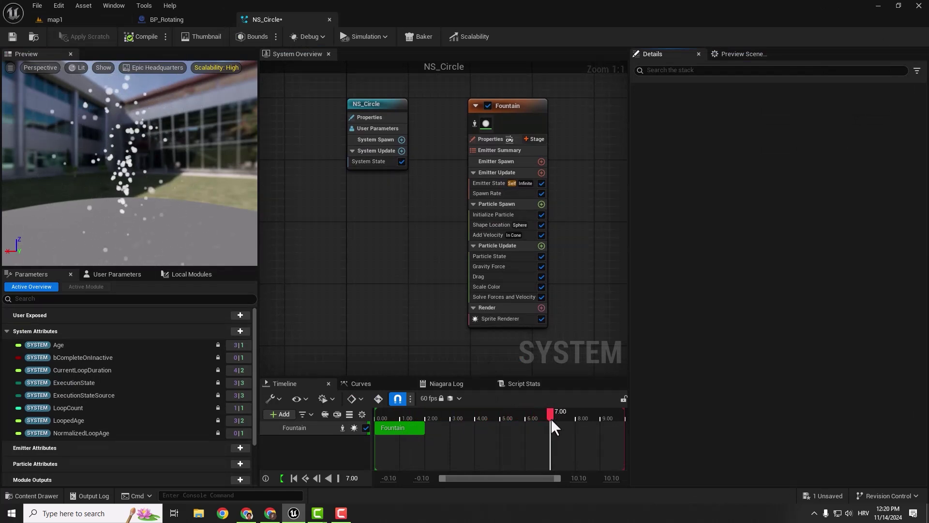
drag(551, 419, 382, 427)
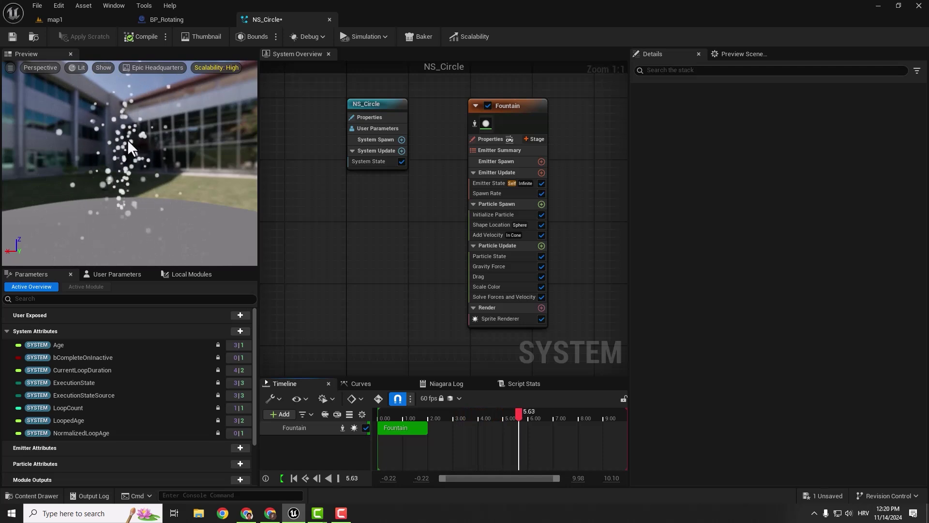
click(516, 107)
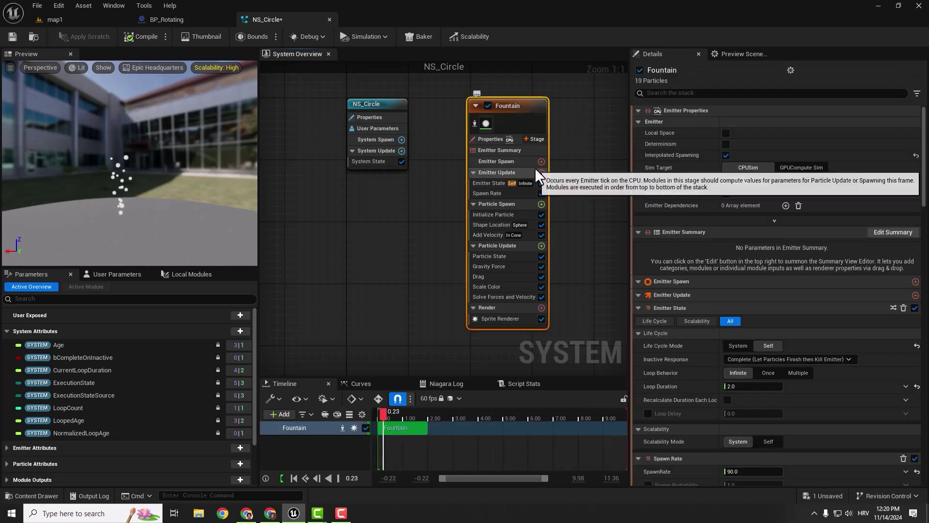
click(500, 276)
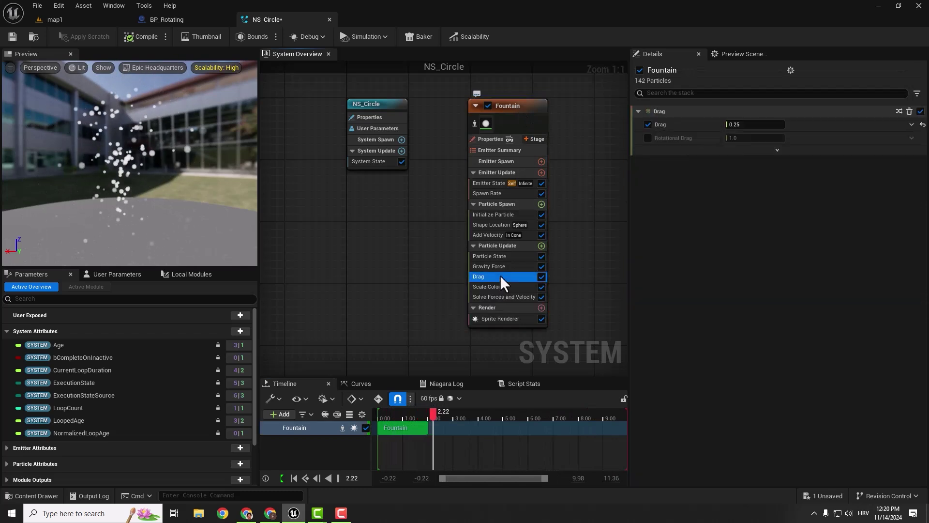
key(Delete)
click(498, 266)
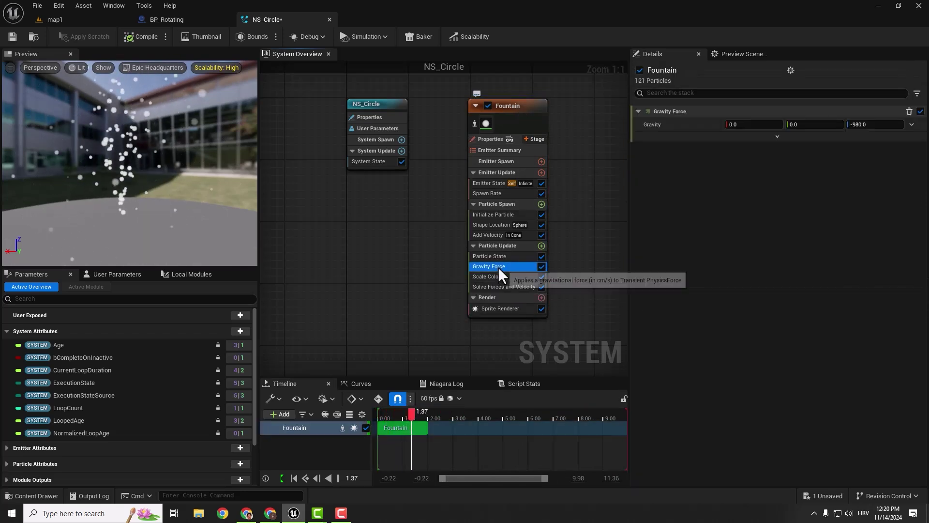
key(Delete)
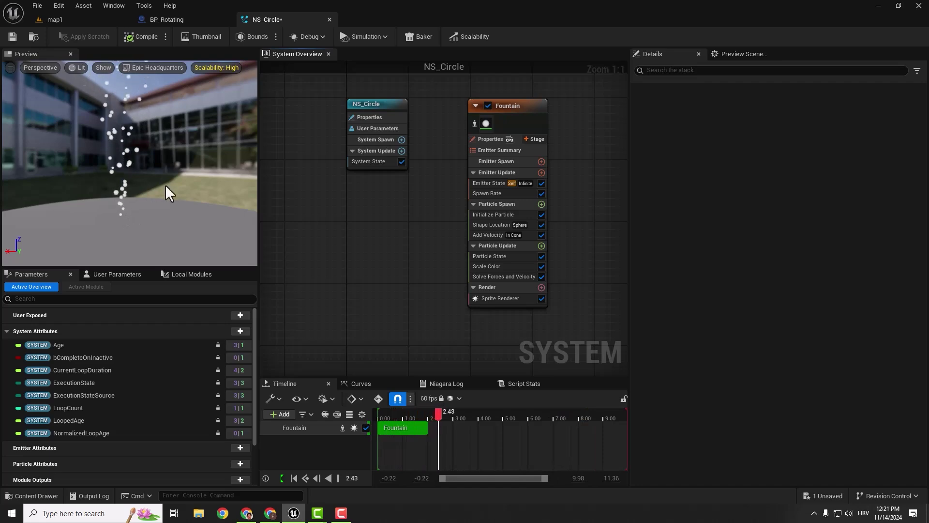
click(63, 20)
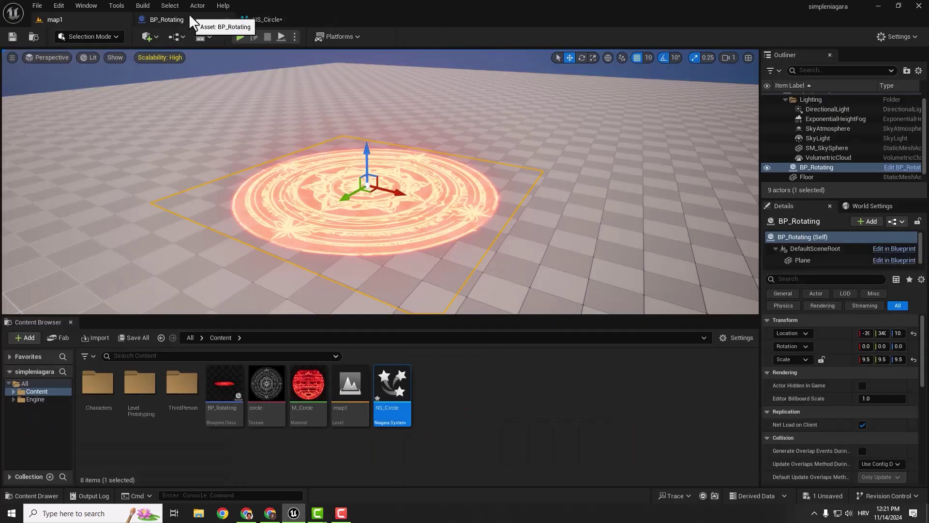
click(263, 20)
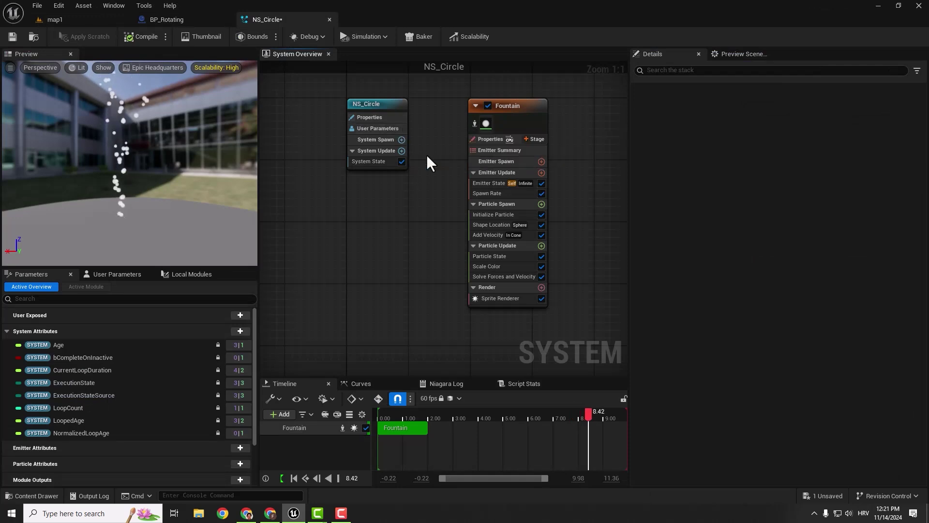
Step: Set the Shape Primitive of the Fountain emitter's Shape Location module to Cylinder
click(499, 225)
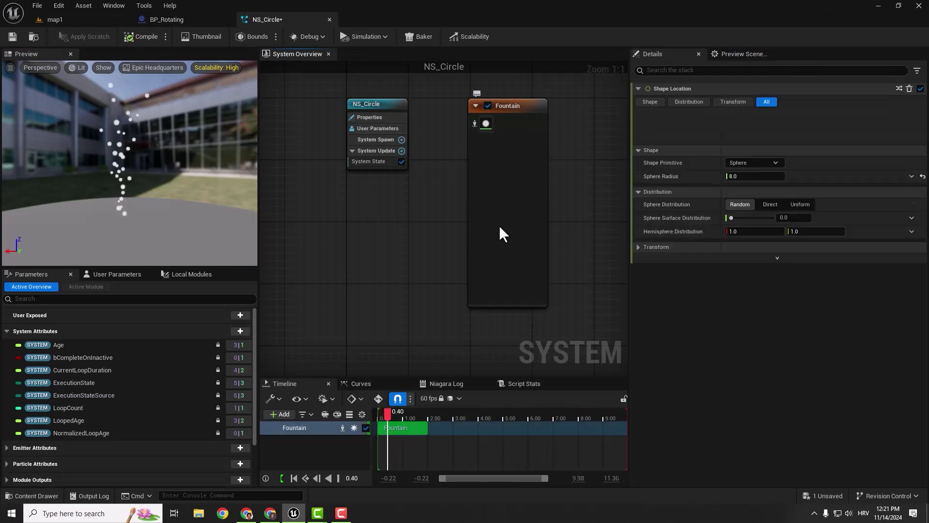
click(759, 151)
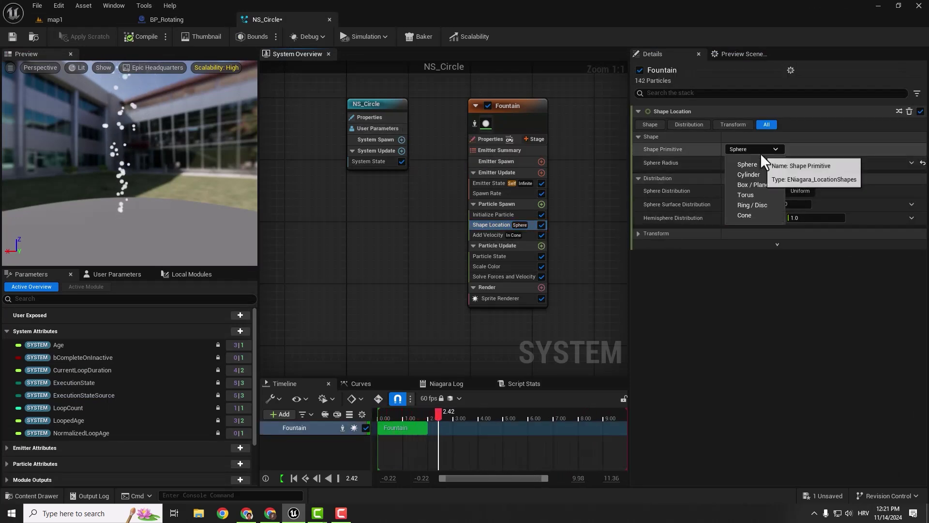
click(749, 175)
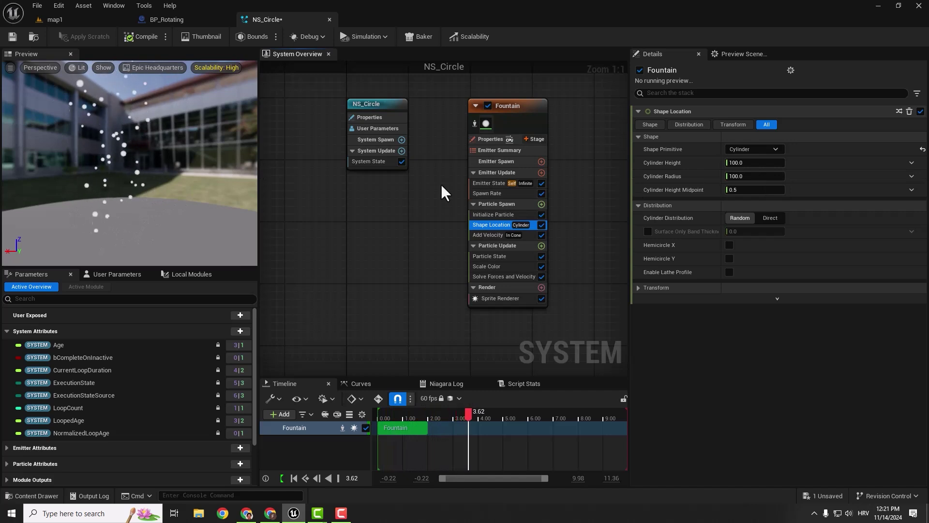
Step: Change the Add Velocity module's Velocity Mode to Linear and set the Z velocity to 20
click(492, 235)
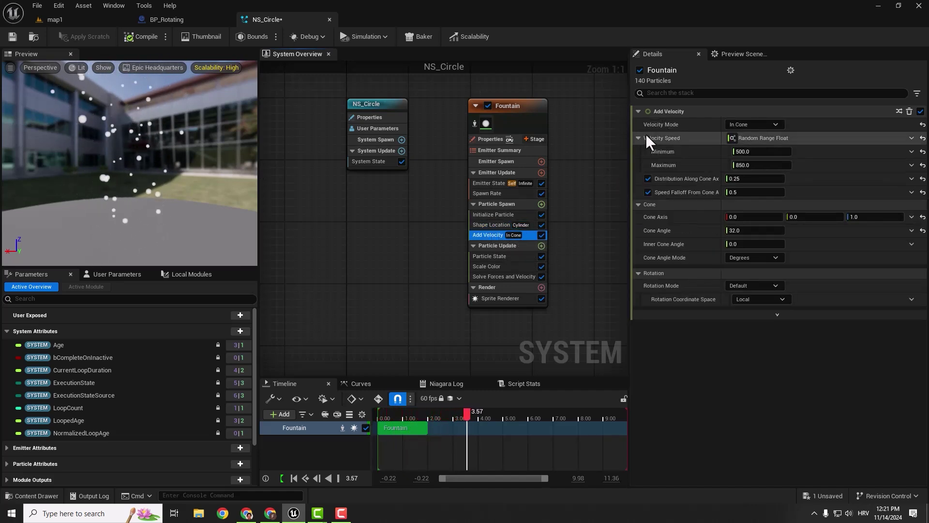
click(755, 126)
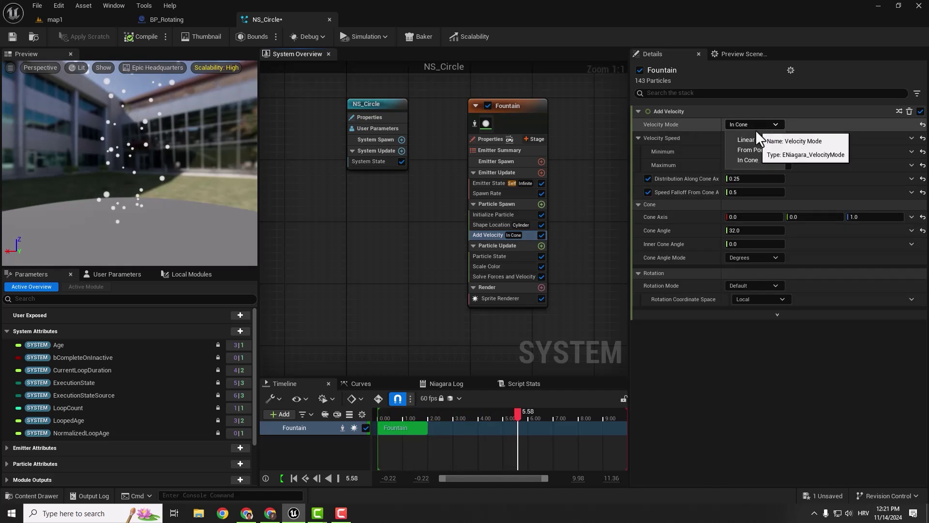
click(754, 140)
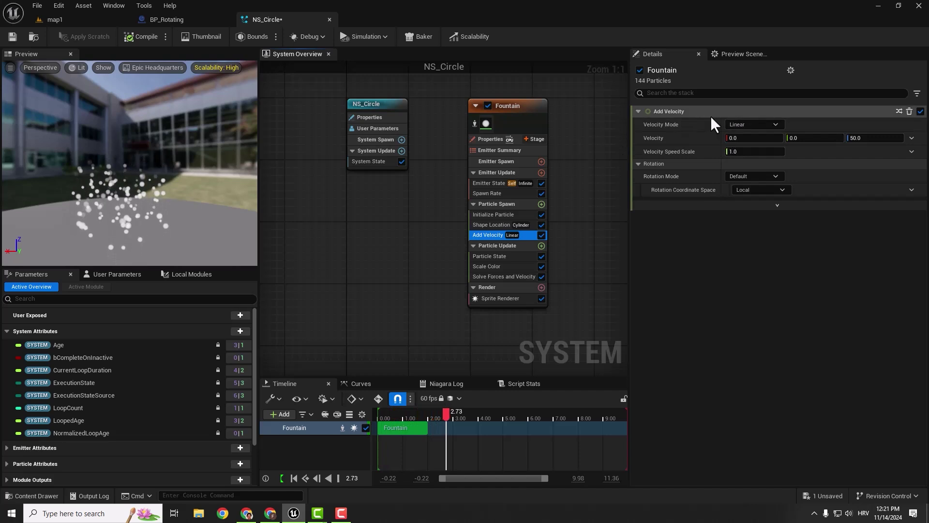
click(870, 140)
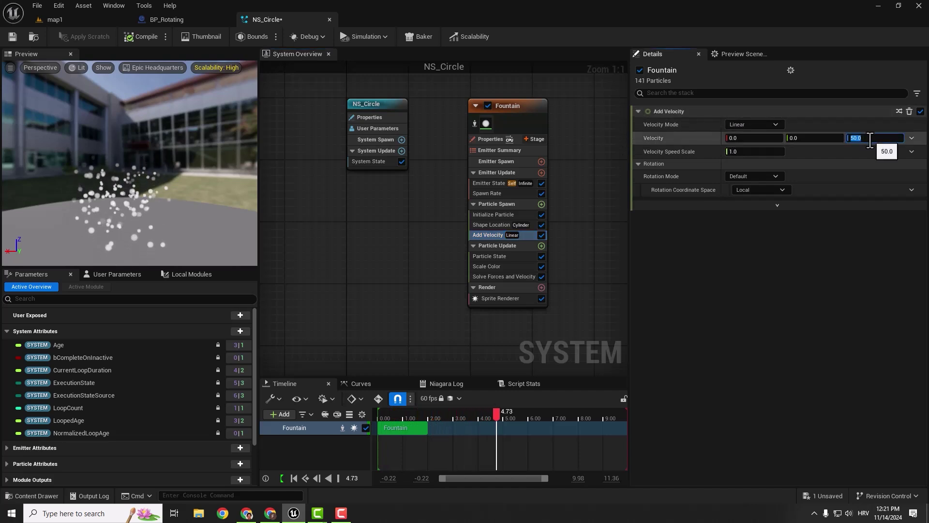
text(2)
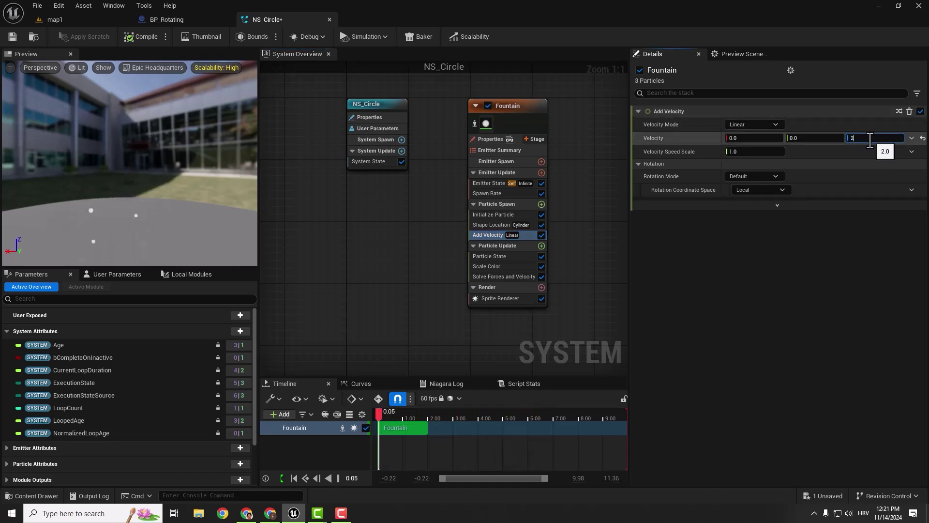
text(0)
key(Return)
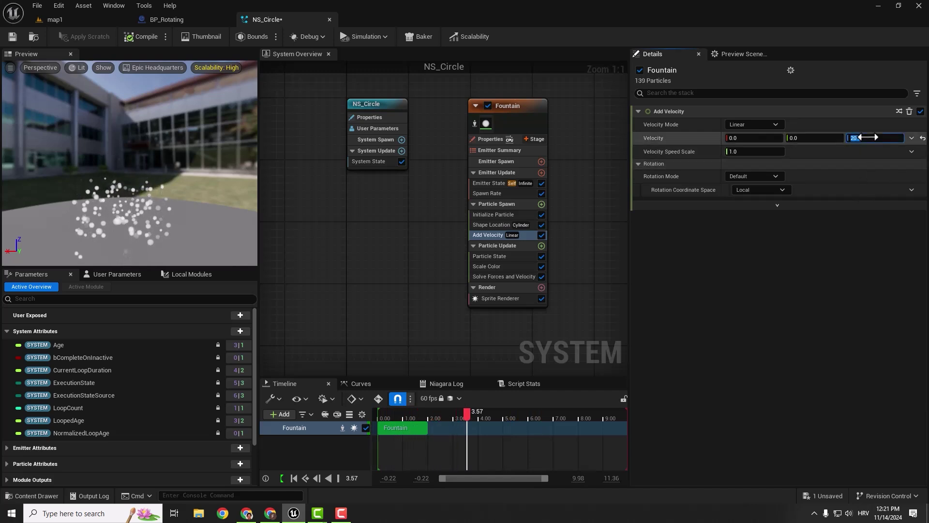
Step: Try a Y velocity of 100 in Add Velocity, reset the velocity and set Z back to 20
click(801, 139)
text(100)
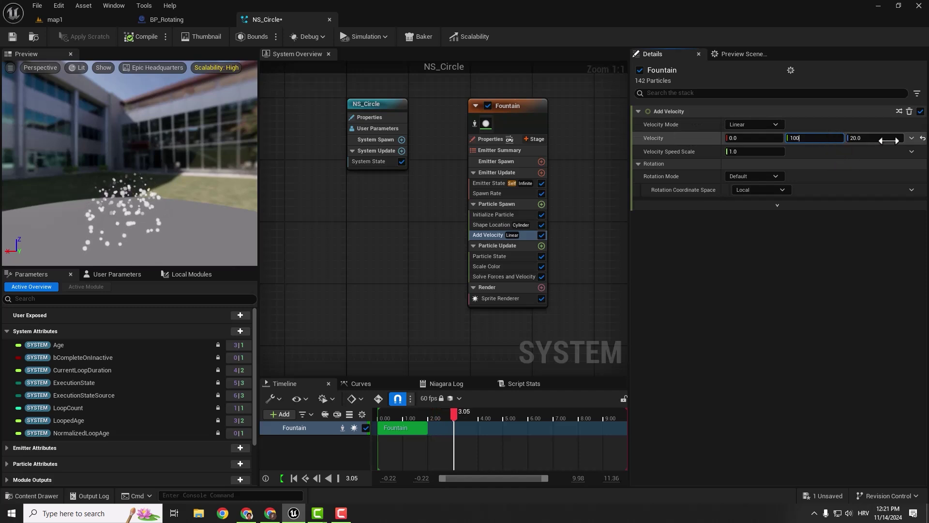
click(923, 138)
click(873, 139)
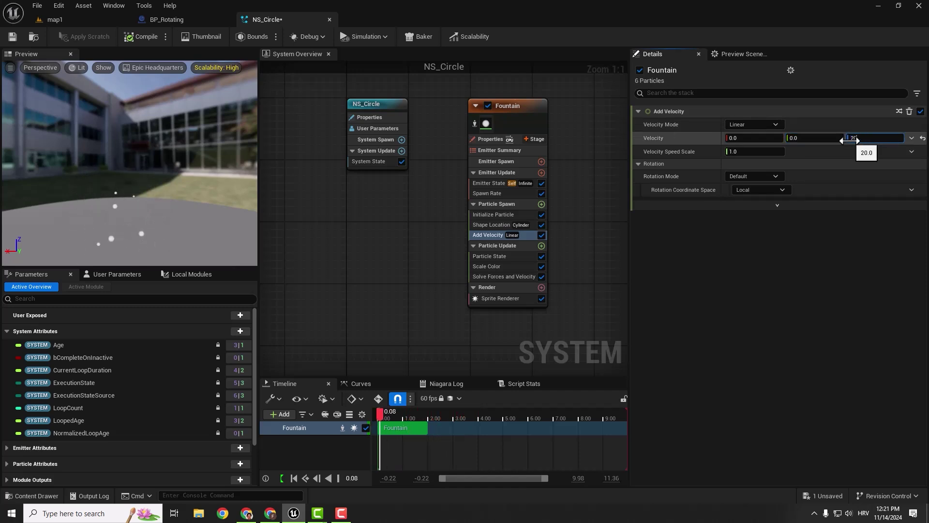
click(838, 296)
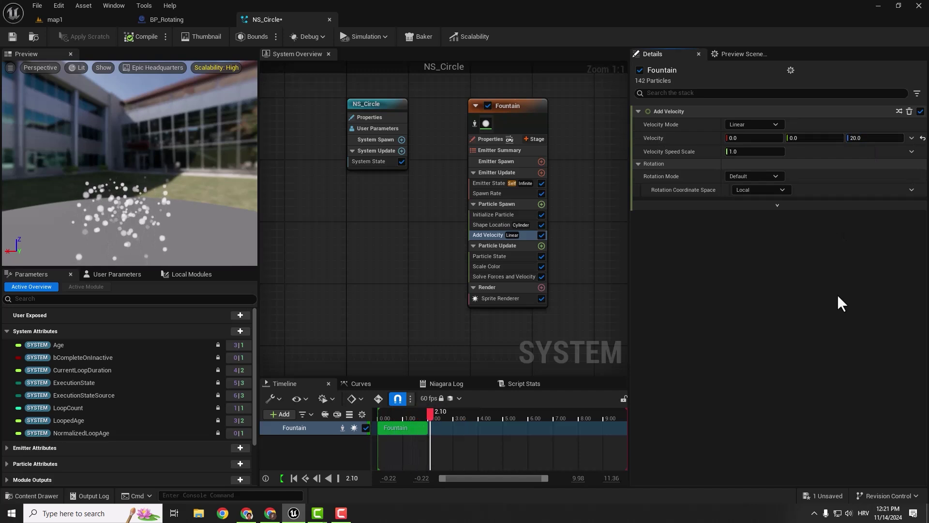
Step: Set the SpawnRate of the Fountain emitter's Spawn Rate module to 90
click(491, 192)
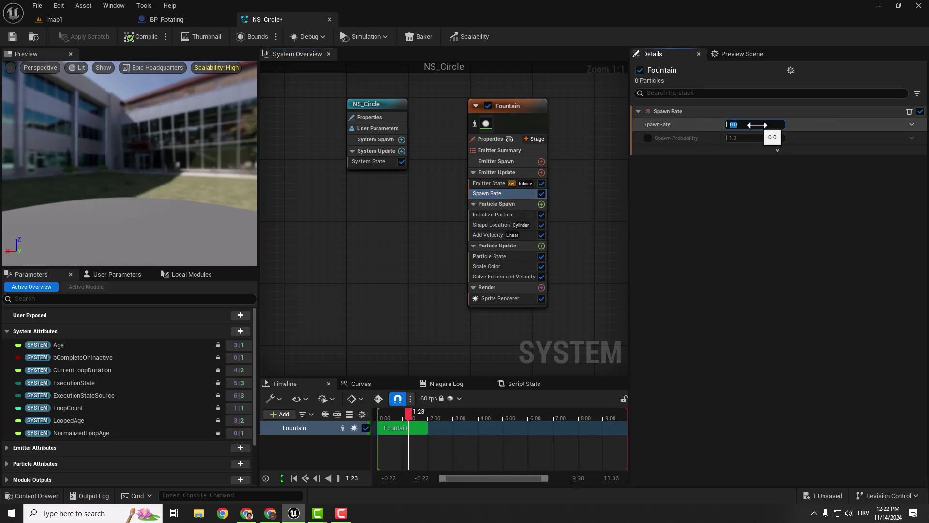
text(90)
key(Return)
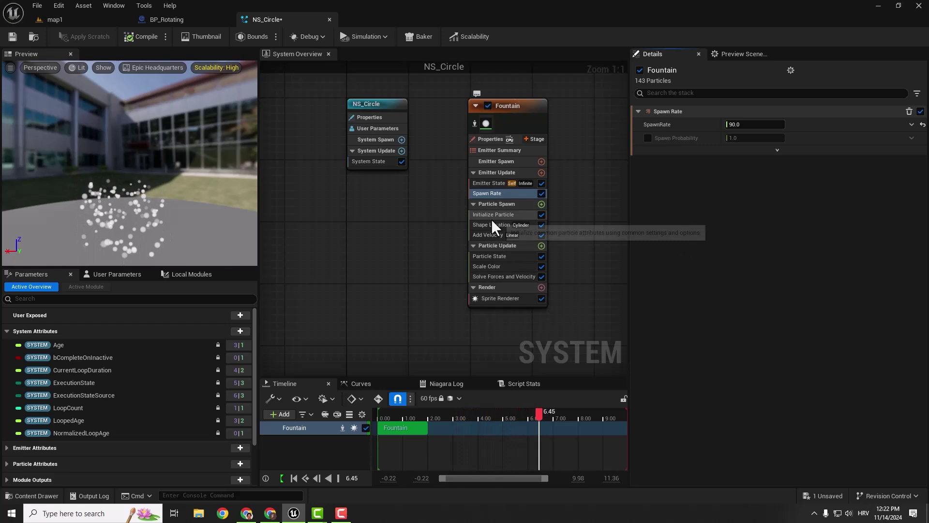
click(434, 214)
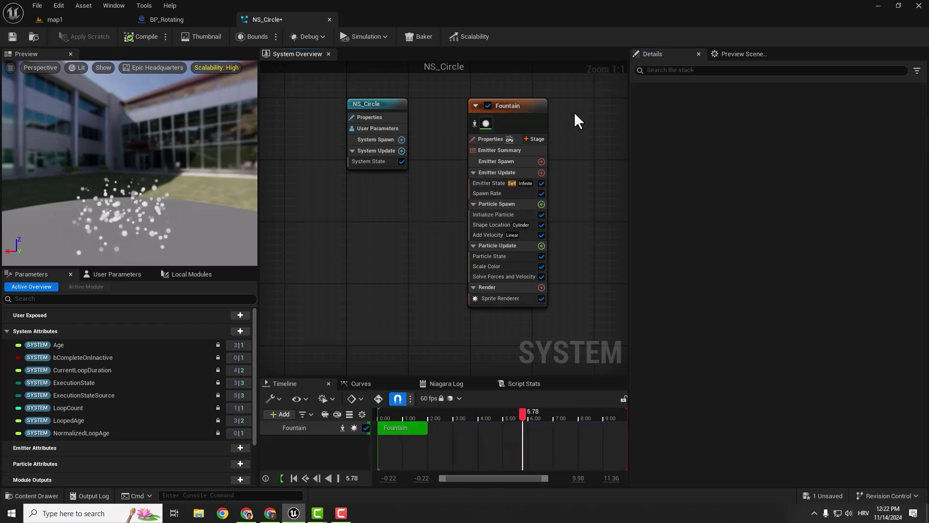
Step: Find the Fountain emitter's size settings and set Uniform Sprite Size Min to 2 and Max to 5
click(507, 105)
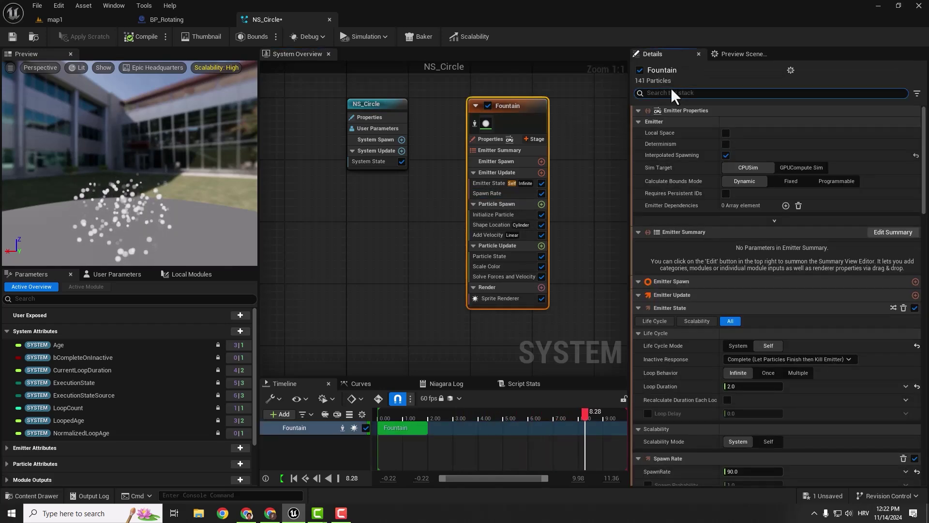
text(size)
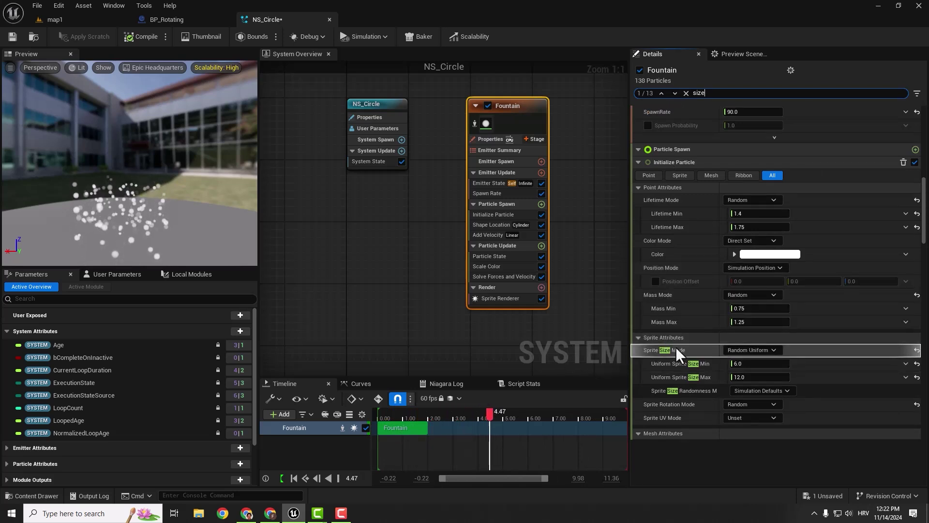
click(753, 364)
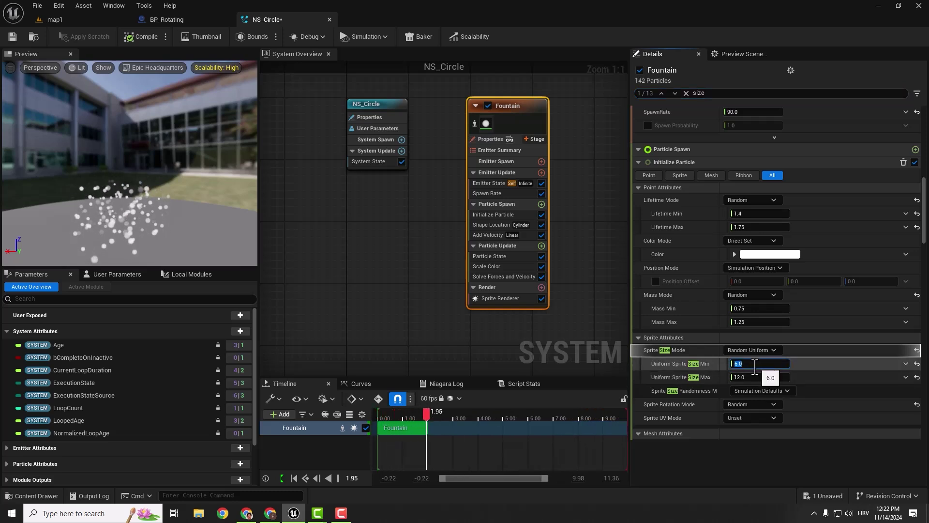
text(2)
key(Return)
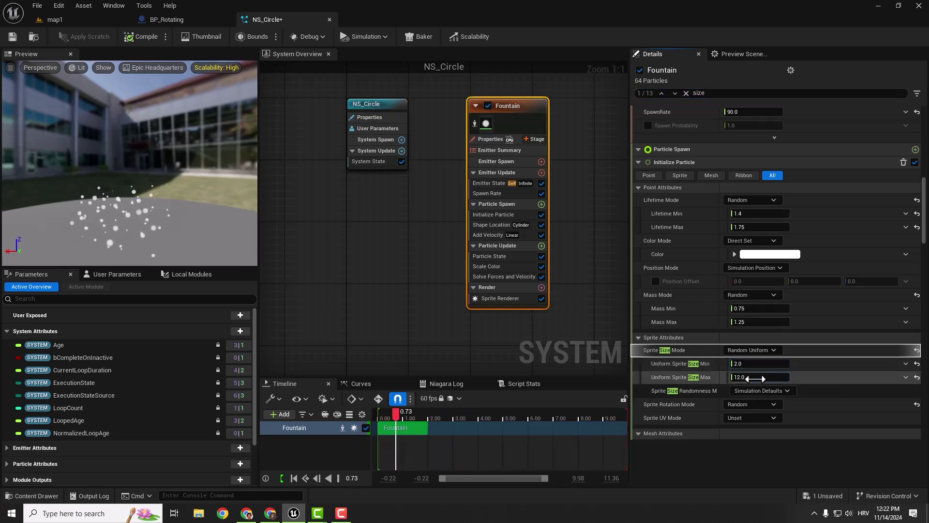
click(756, 378)
text(5)
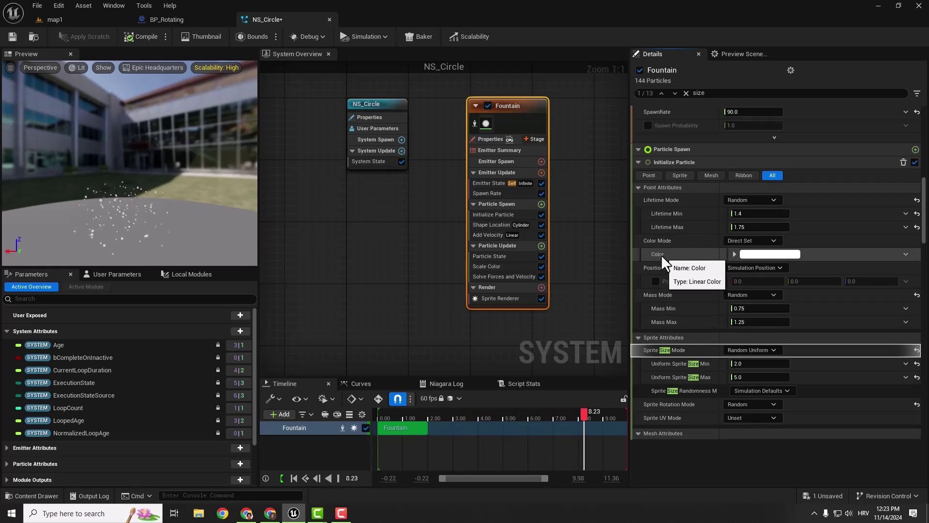
Step: Change the Initialize Particle color to red and save NS_Circle
click(756, 254)
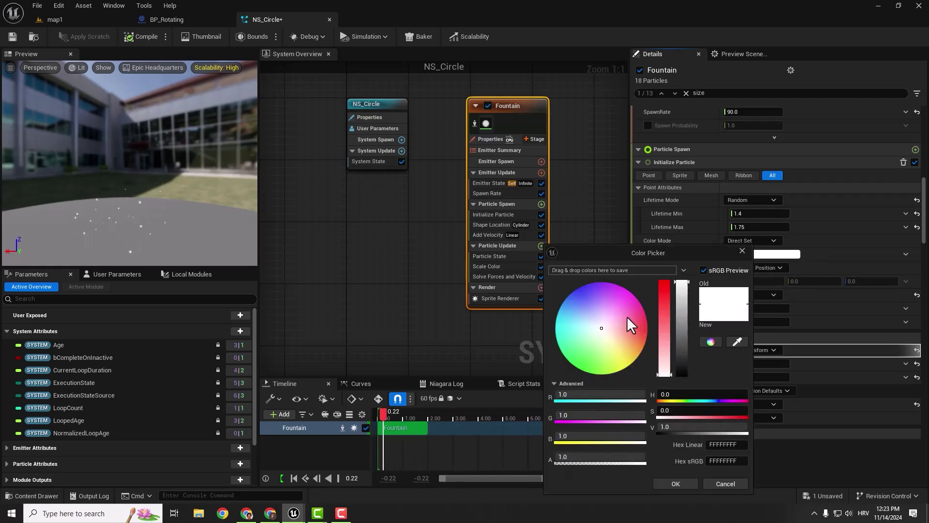
drag(604, 329, 648, 327)
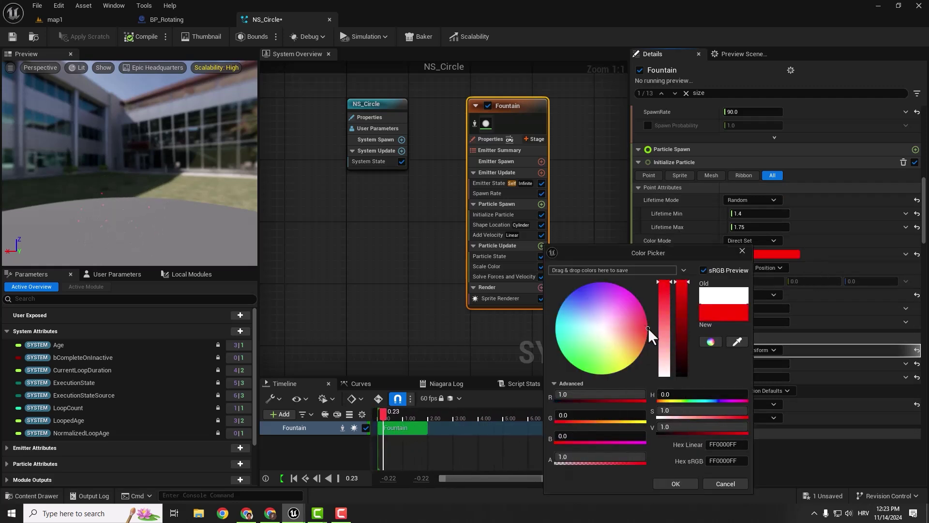
click(677, 484)
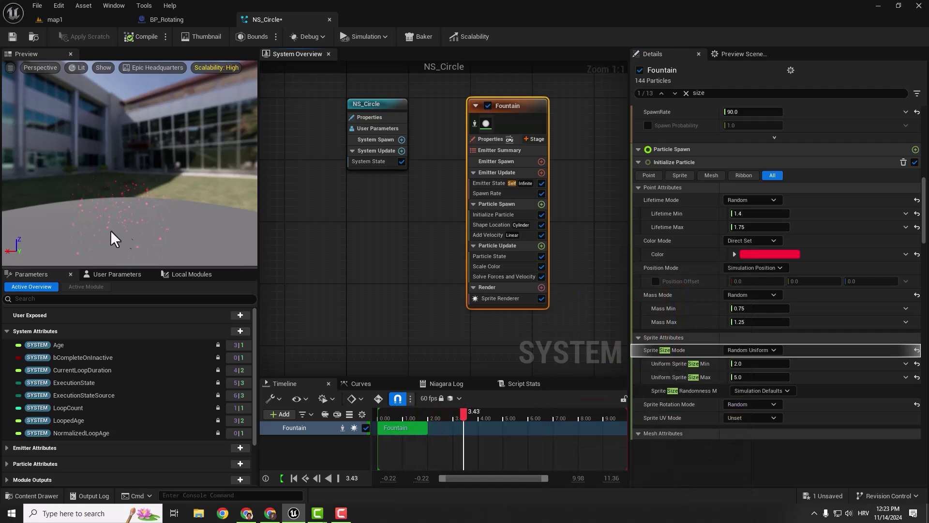
click(10, 37)
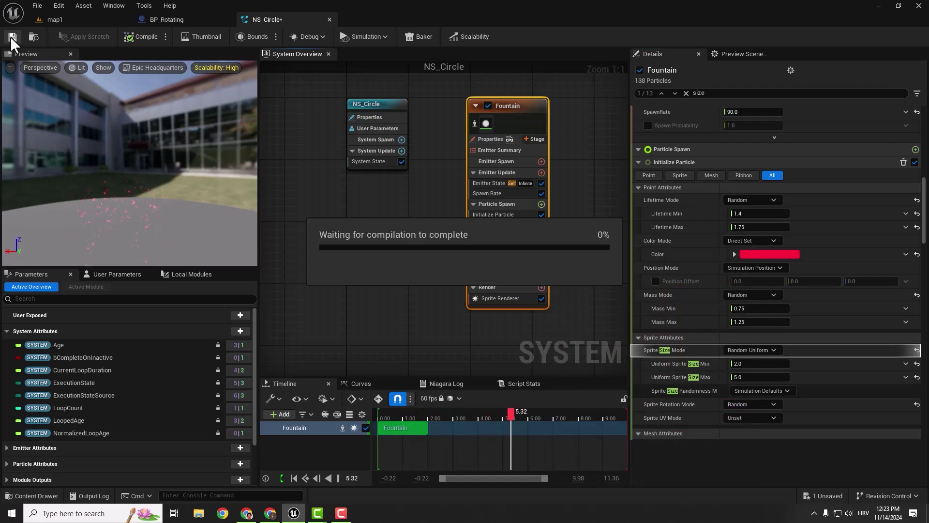
Step: Place NS_Circle at the centre of the magic circle in map1 and check its particles with the editor overlays hidden
click(55, 20)
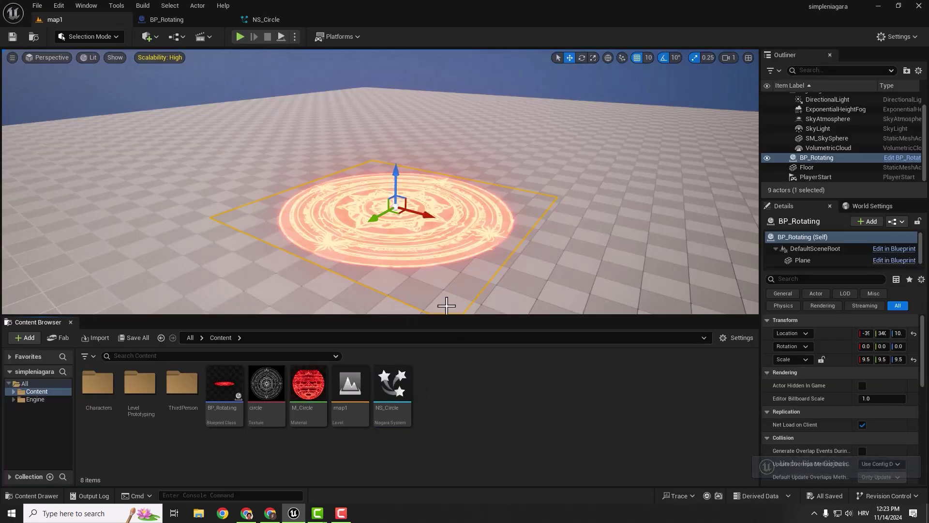
drag(390, 380, 397, 206)
key(f)
alt+drag(470, 218, 500, 199)
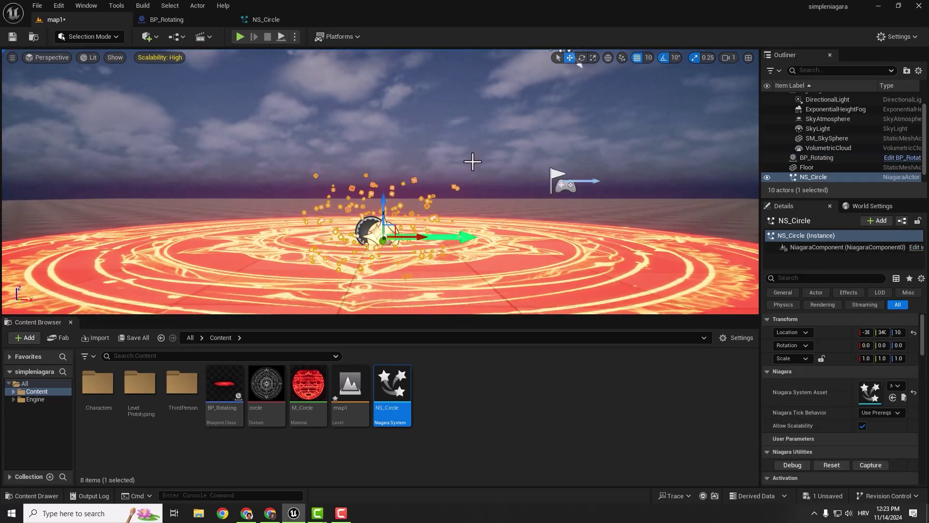
key(g)
right_drag(473, 162, 485, 205)
key(g)
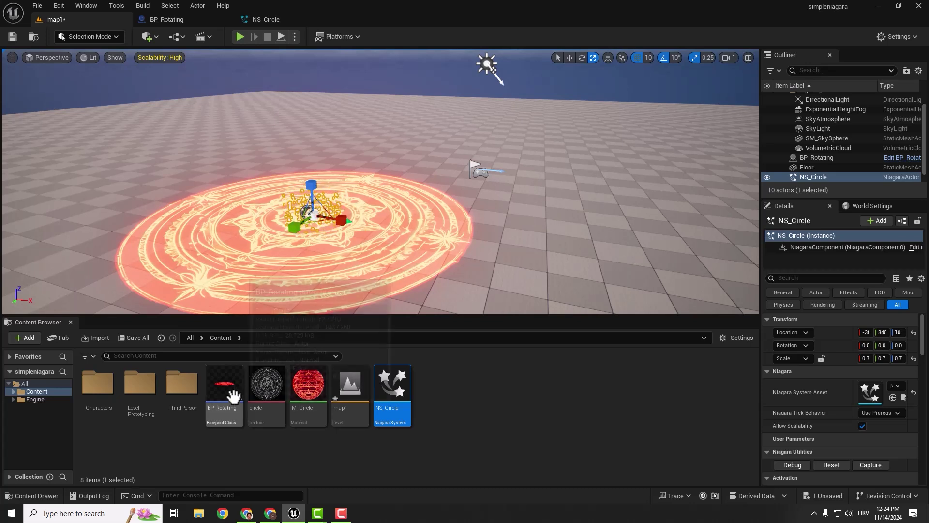
Step: Add a Niagara Particle System component named NS_Circle to BP_Rotating, using the NS_Circle system as its asset
click(173, 19)
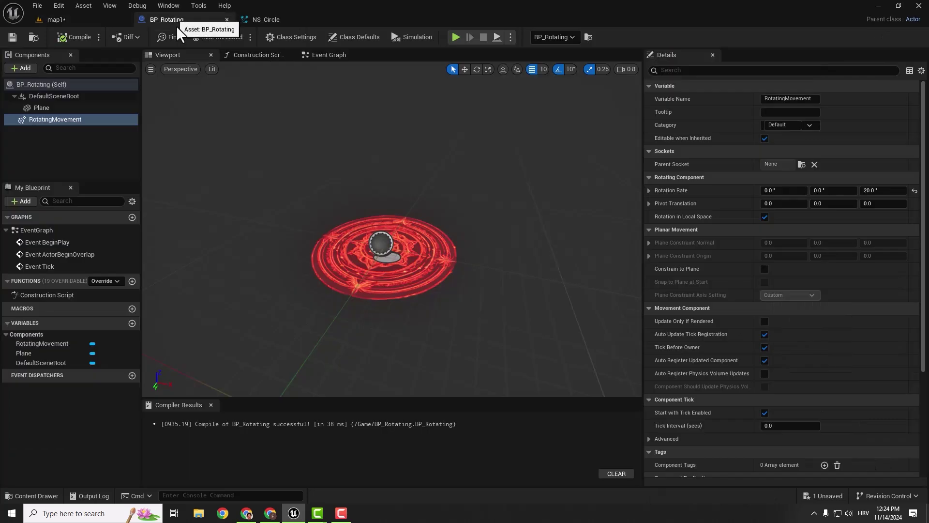
click(16, 66)
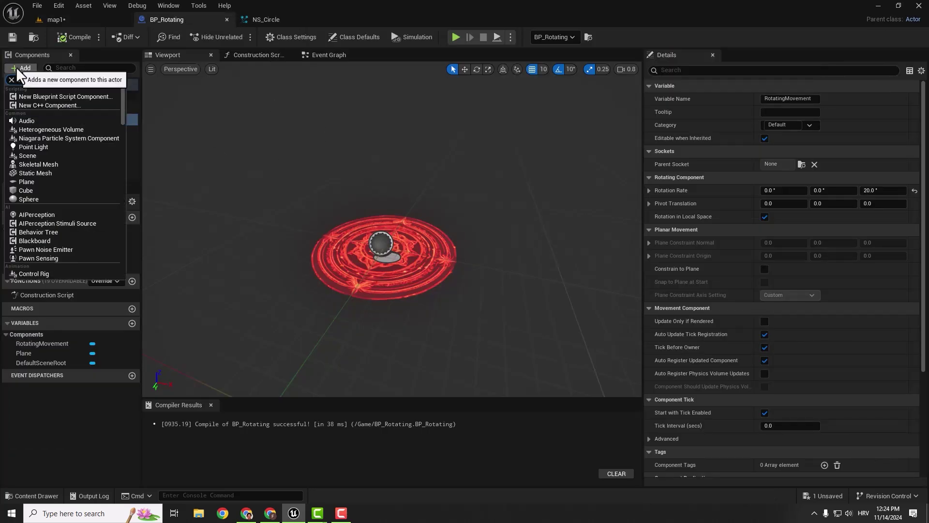
text(niag)
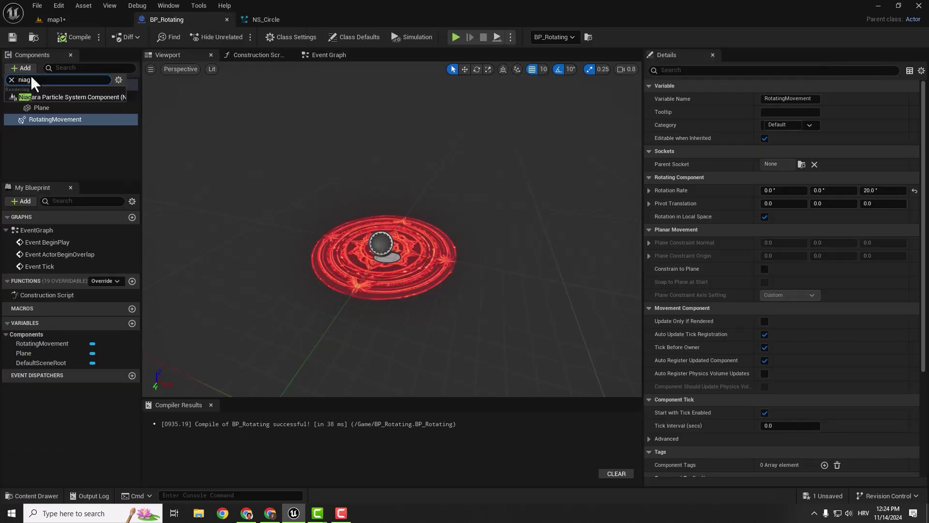
click(56, 99)
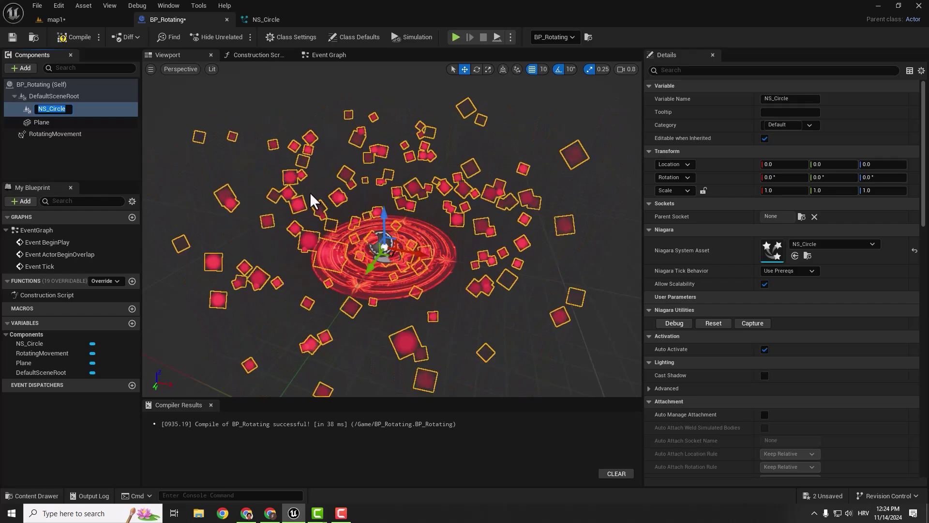
key(Return)
click(44, 104)
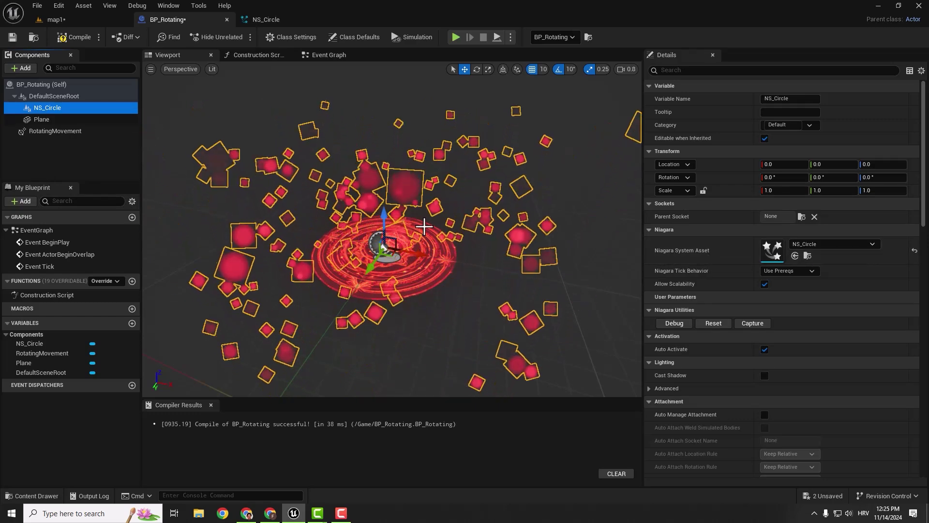
Step: Detach the NS_Circle editor into a floating window beside the BP_Rotating viewport
mouse_move(489, 242)
right_down()
mouse_move(538, 227)
mouse_move(489, 230)
mouse_move(499, 230)
right_up()
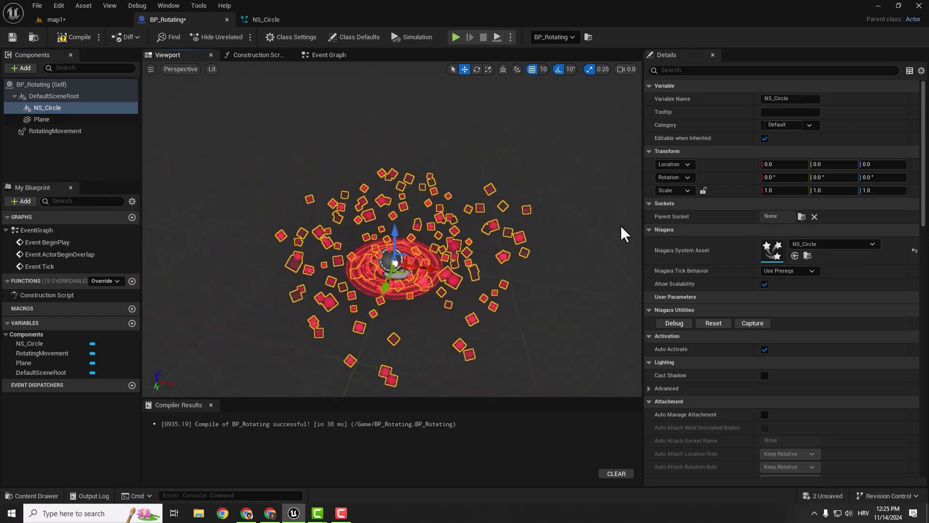
click(274, 21)
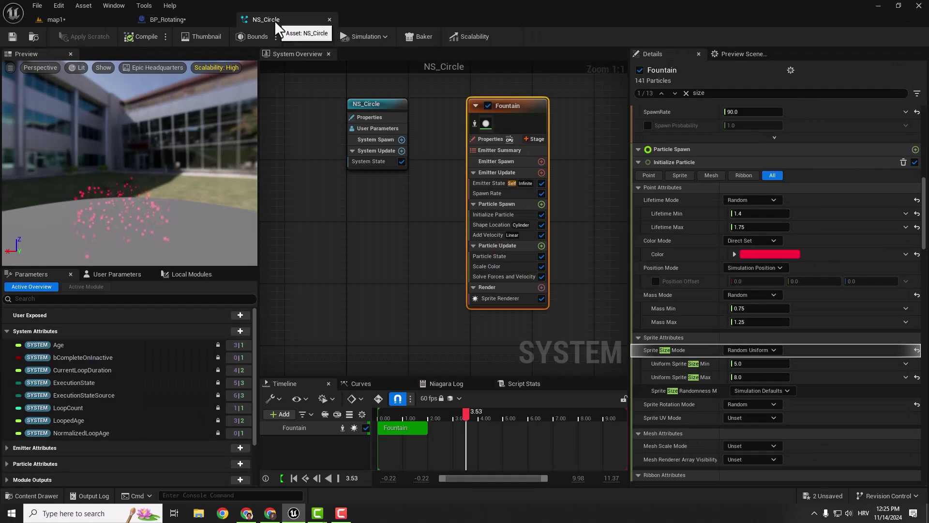
drag(269, 19, 531, 142)
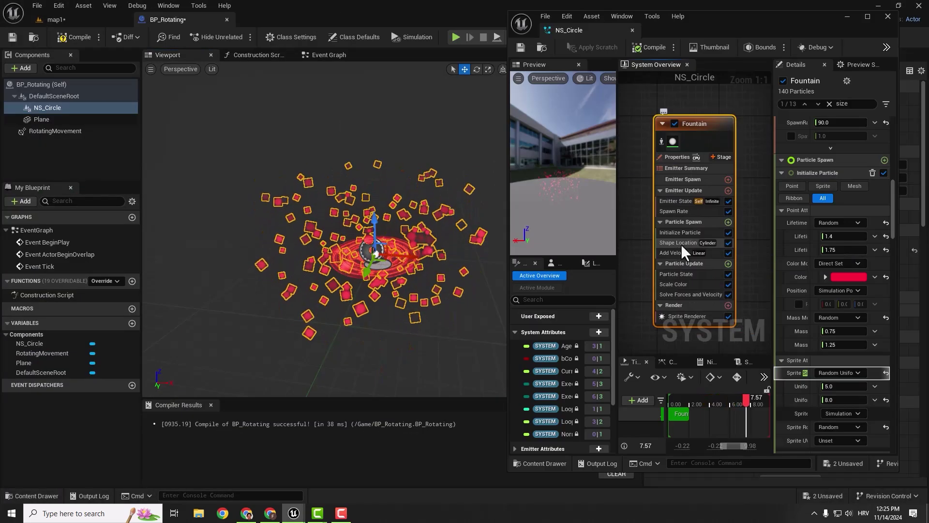
Step: Reduce the Shape Location cylinder radius of the Fountain emitter to about 30.7 so the particles stay within the magic circle
click(683, 244)
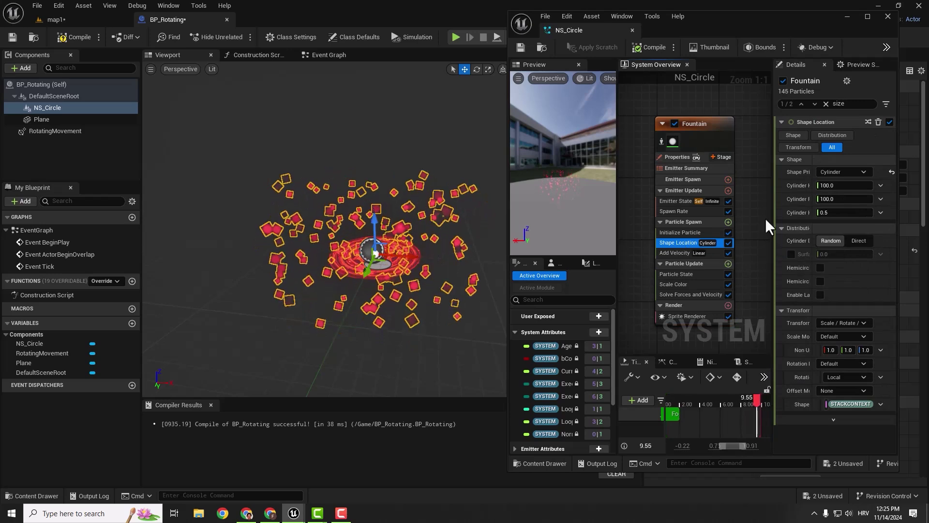
click(777, 203)
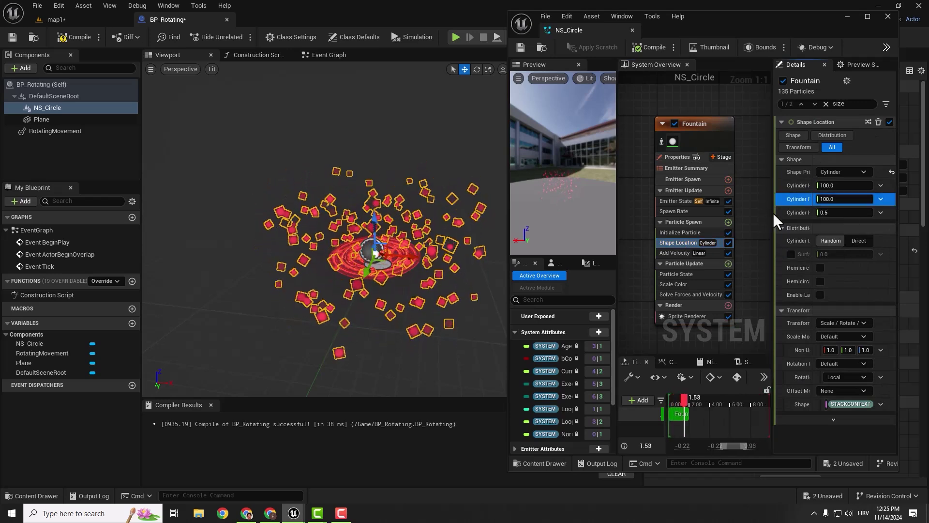
drag(774, 213, 719, 193)
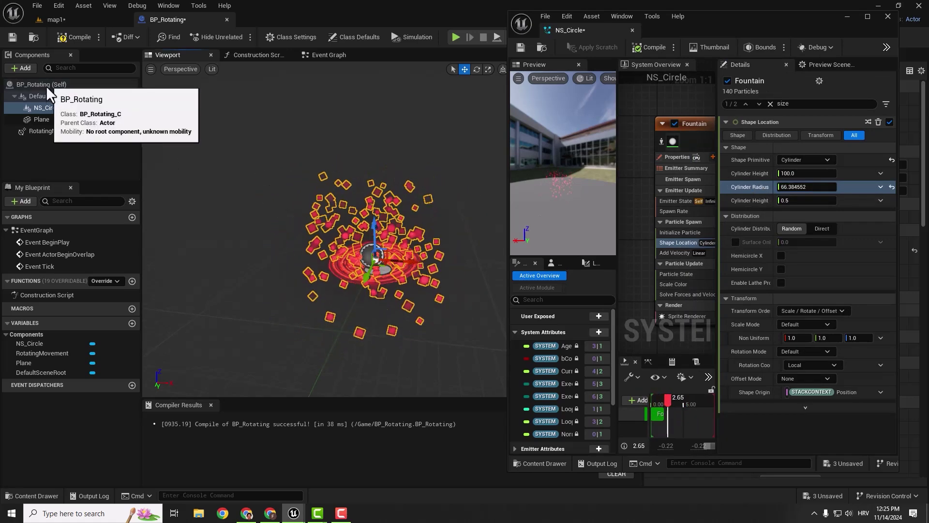
right_drag(363, 234, 363, 233)
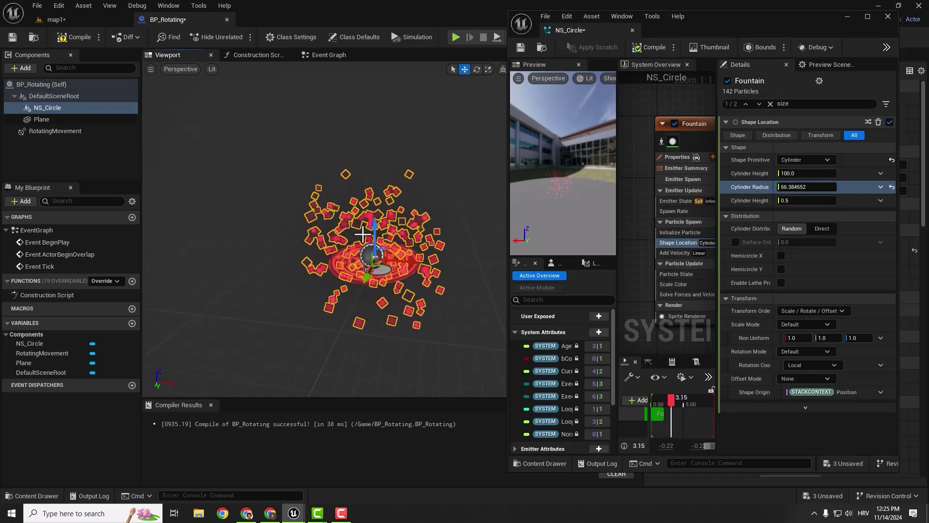
click(44, 84)
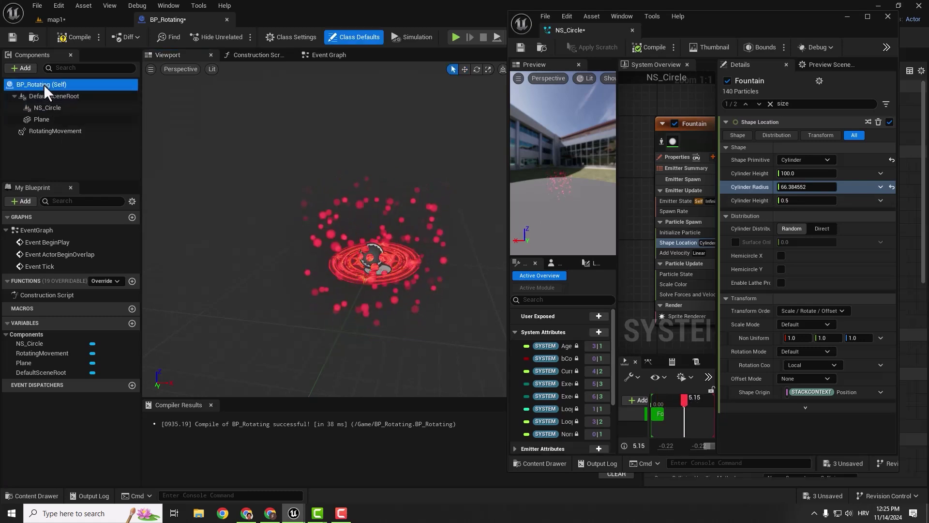
click(818, 187)
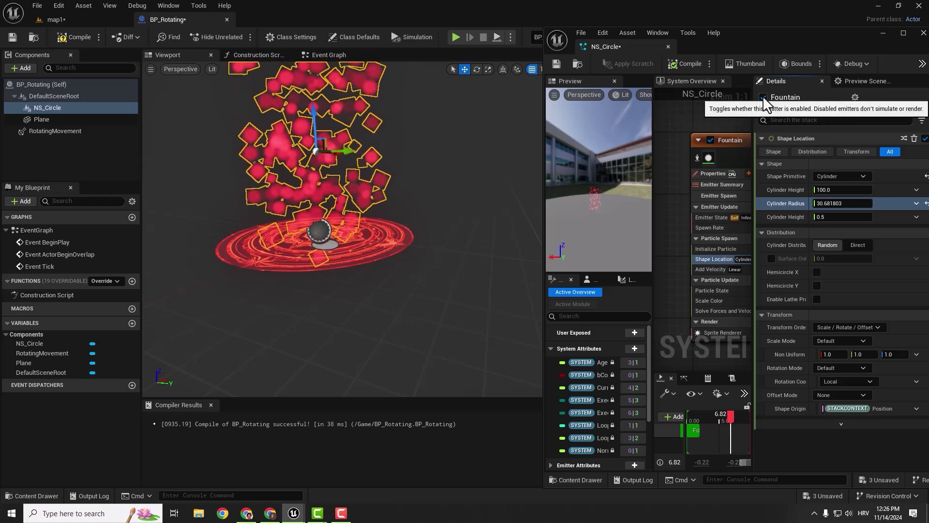
Step: Set the Fountain emitter's Uniform Sprite Size Min to 1 and Max to 3, and save NS_Circle
click(739, 138)
click(785, 121)
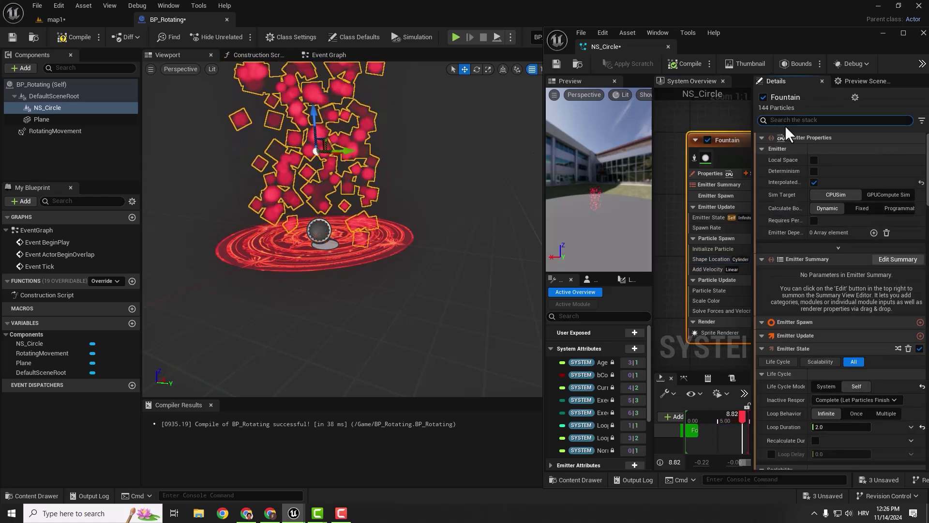
text(size)
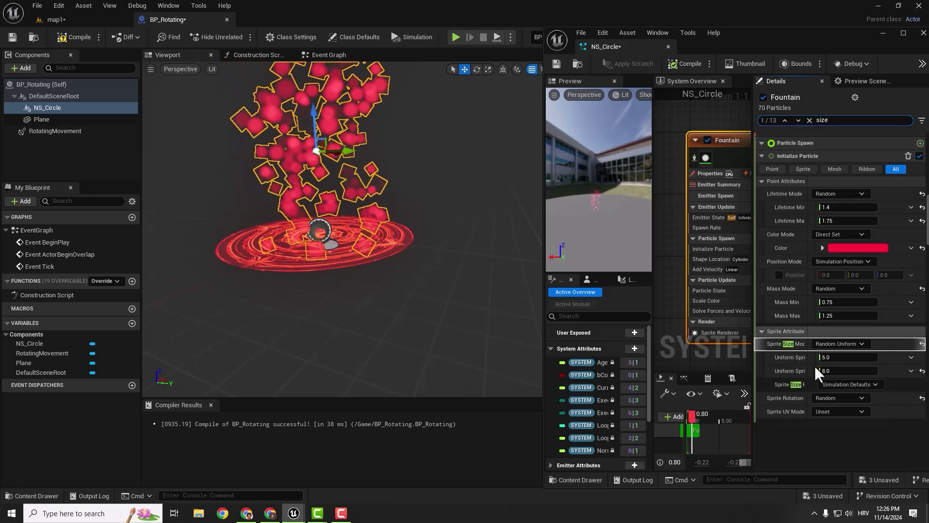
click(847, 358)
text(2)
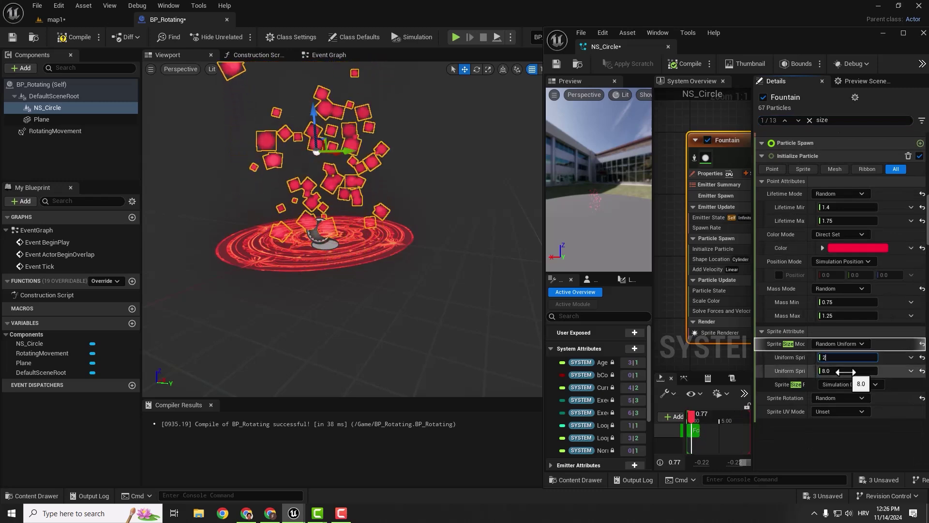
click(845, 357)
text(1)
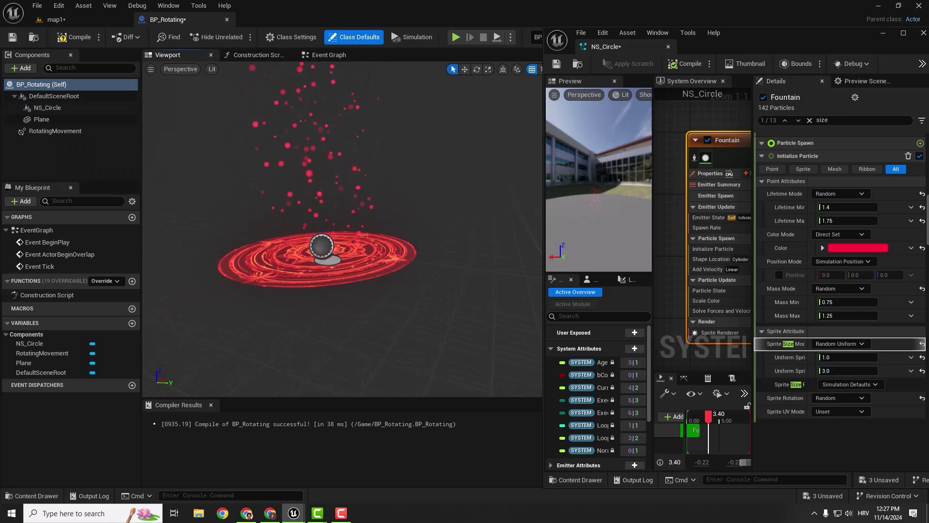
right_drag(339, 227, 318, 216)
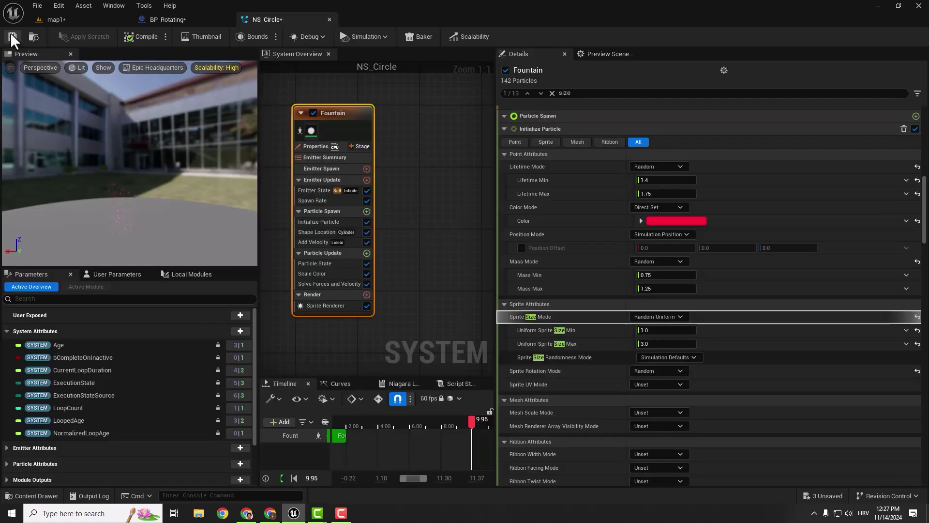
click(11, 34)
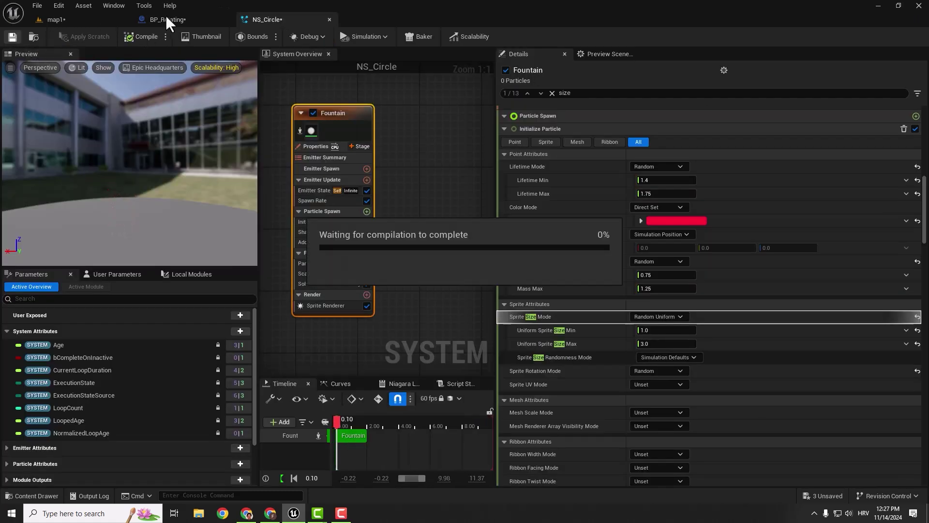
Step: Compile and save the BP_Rotating blueprint
click(170, 22)
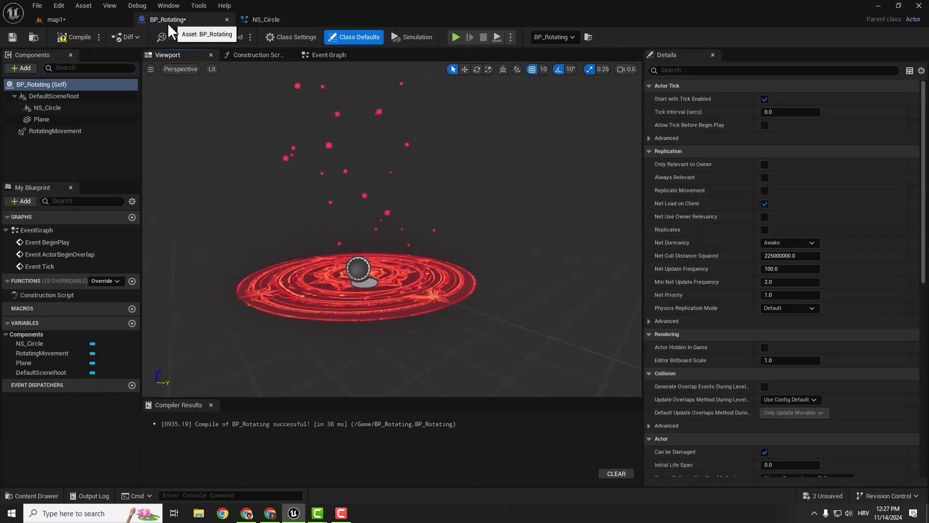
click(68, 36)
click(13, 37)
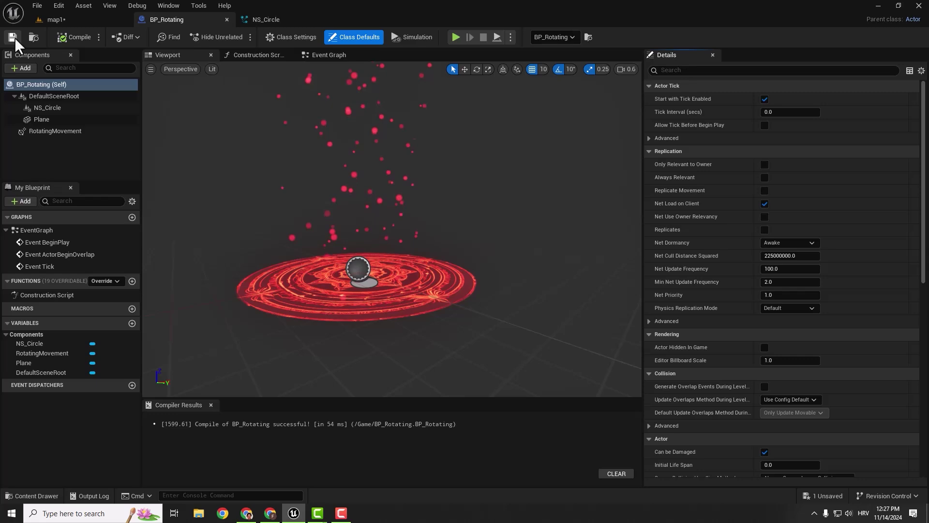
Step: Delete the standalone NS_Circle actor from the centre of the magic circle in map1
click(67, 19)
right_drag(453, 181, 495, 176)
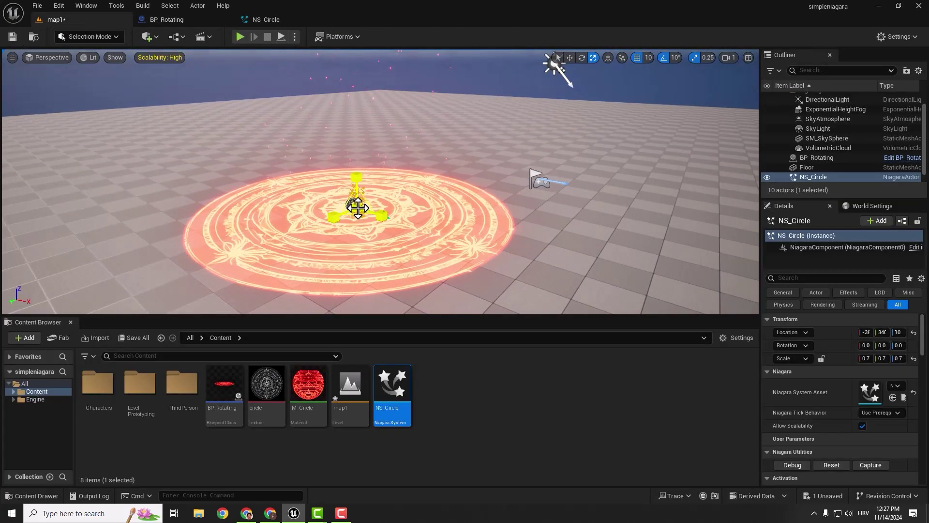
click(358, 208)
Step: Set the Fountain emitter's SpawnRate to 200 and save NS_Circle
click(251, 18)
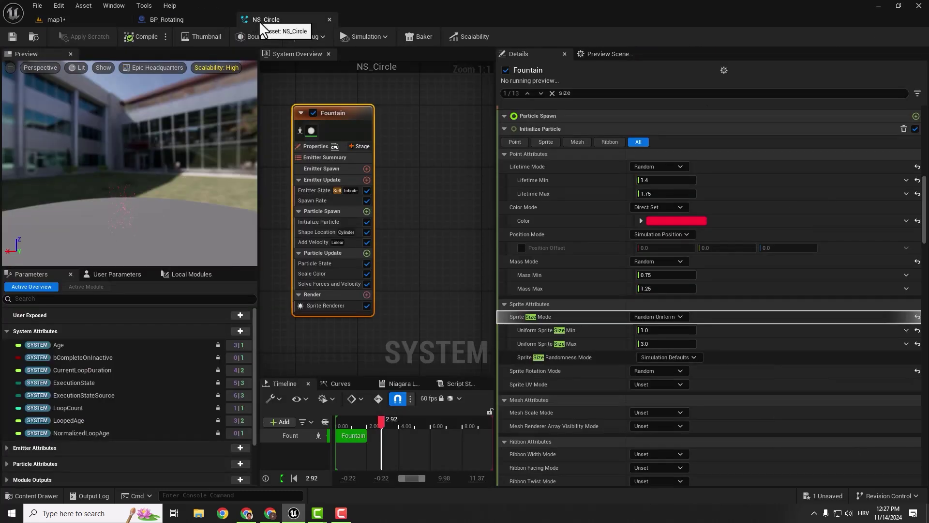
click(312, 200)
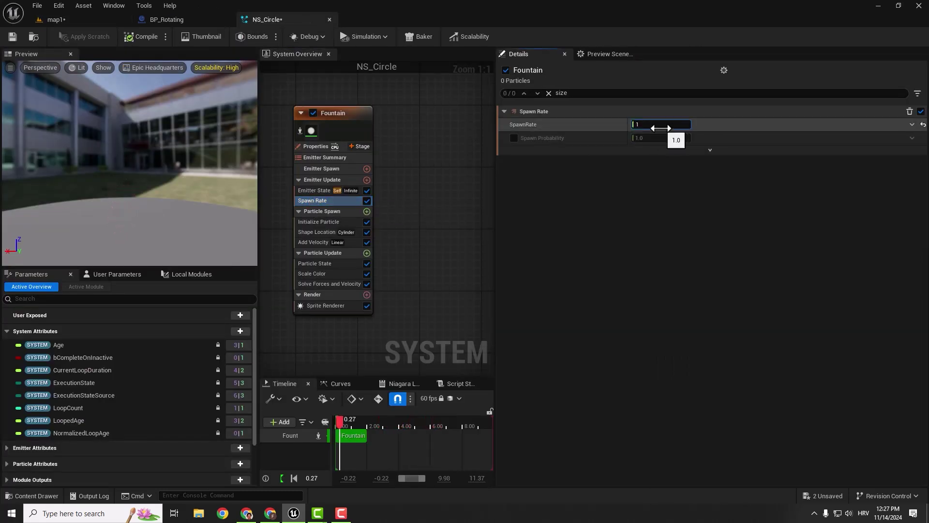
text(200)
key(Return)
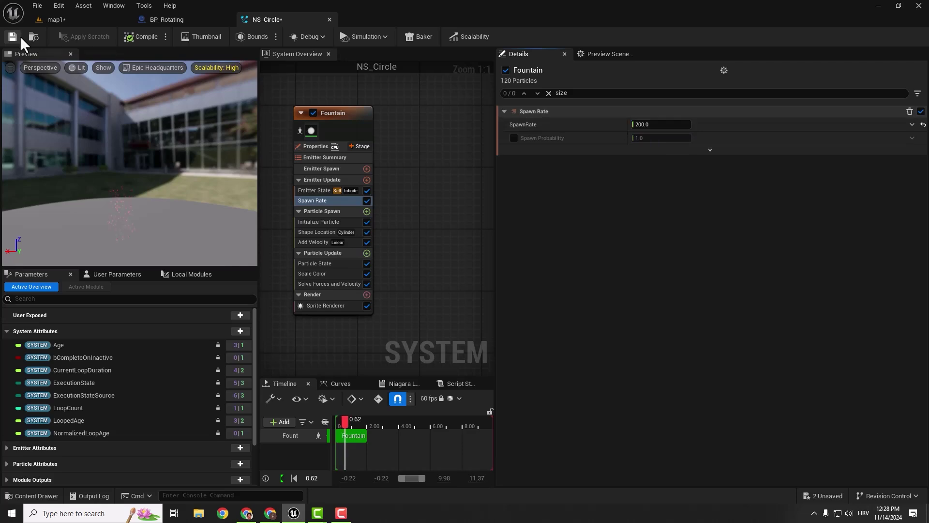
click(12, 37)
Step: Simulate map1 and inspect the rotating circle and its particles full screen with the editor overlays hidden
click(56, 20)
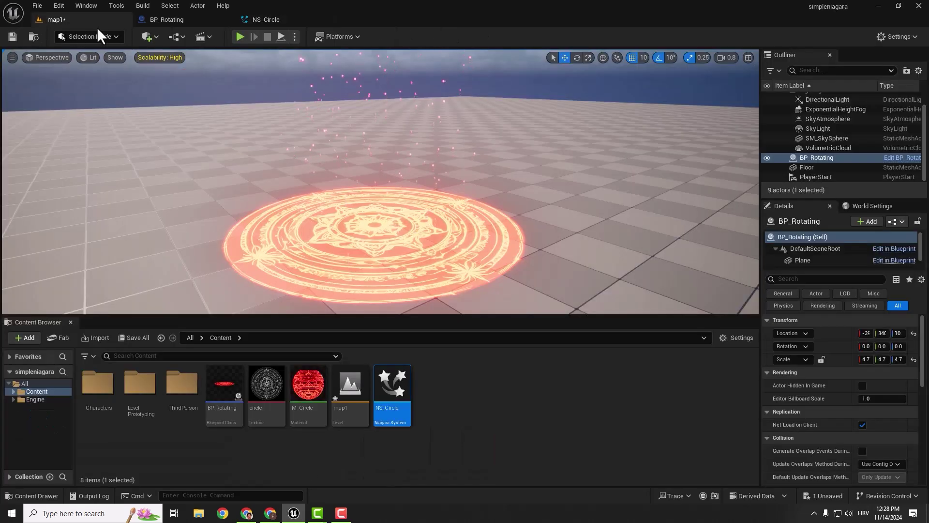
right_drag(300, 155, 314, 140)
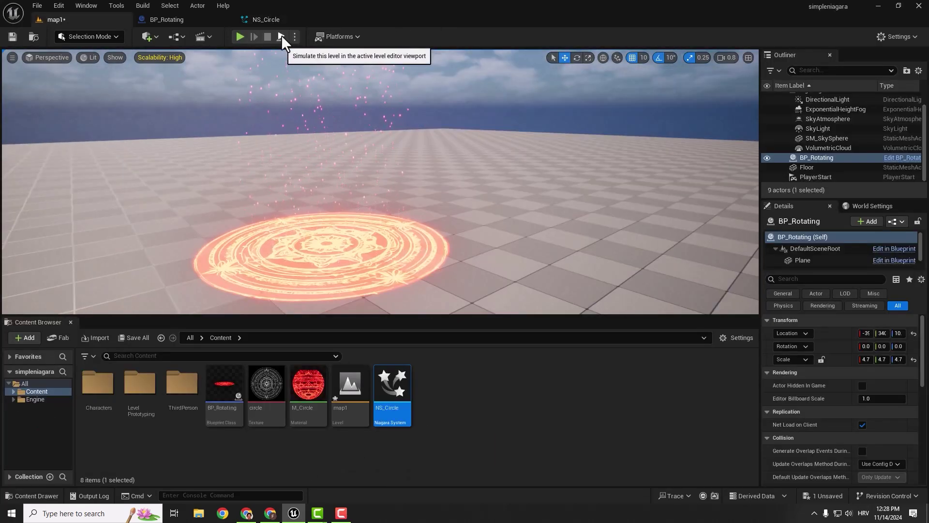
click(281, 36)
right_drag(561, 149, 557, 149)
key(F11)
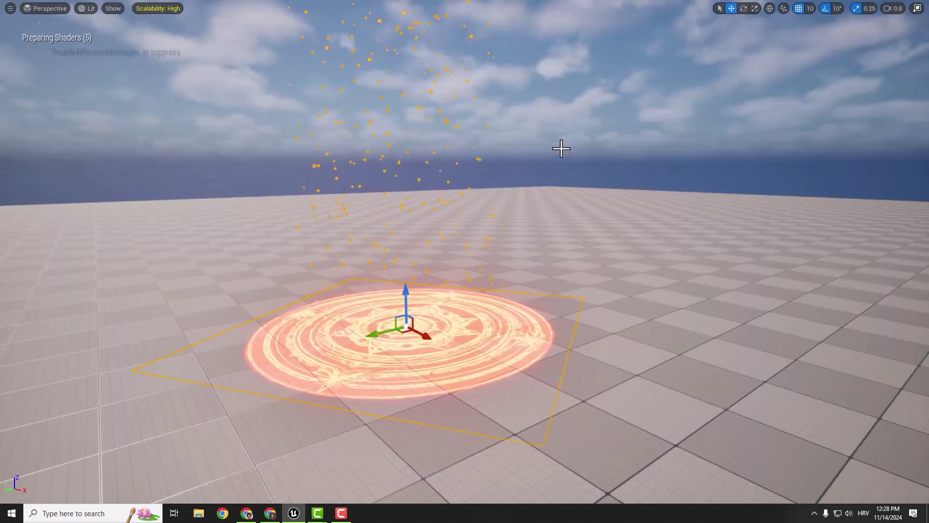
key(g)
key(F11)
key(g)
Step: Move the BP_Rotating magic circle a short distance across the floor in map1
mouse_move(596, 193)
right_down()
mouse_move(595, 218)
mouse_move(595, 206)
right_up()
click(325, 228)
mouse_move(334, 219)
mouse_down()
mouse_move(193, 166)
mouse_move(383, 154)
mouse_move(342, 223)
mouse_up()
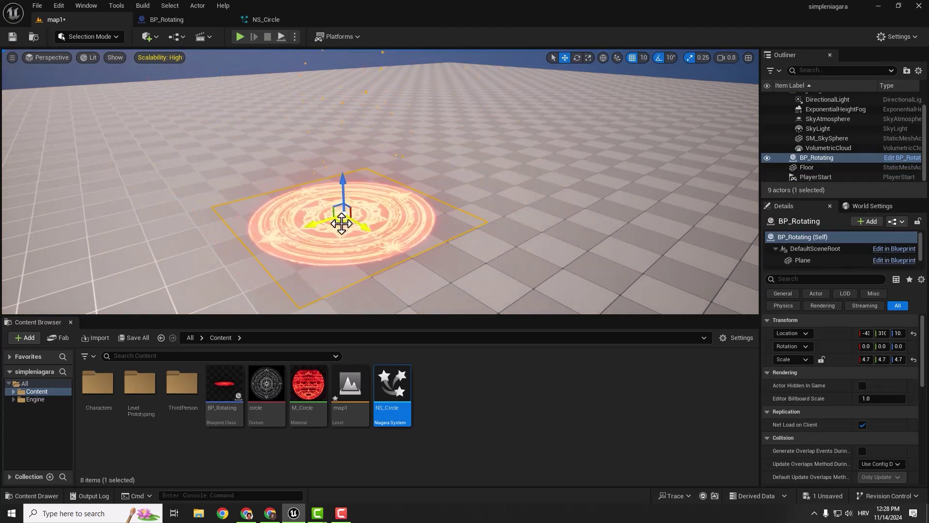
right_drag(454, 165, 455, 145)
right_drag(163, 236, 171, 236)
key(s)
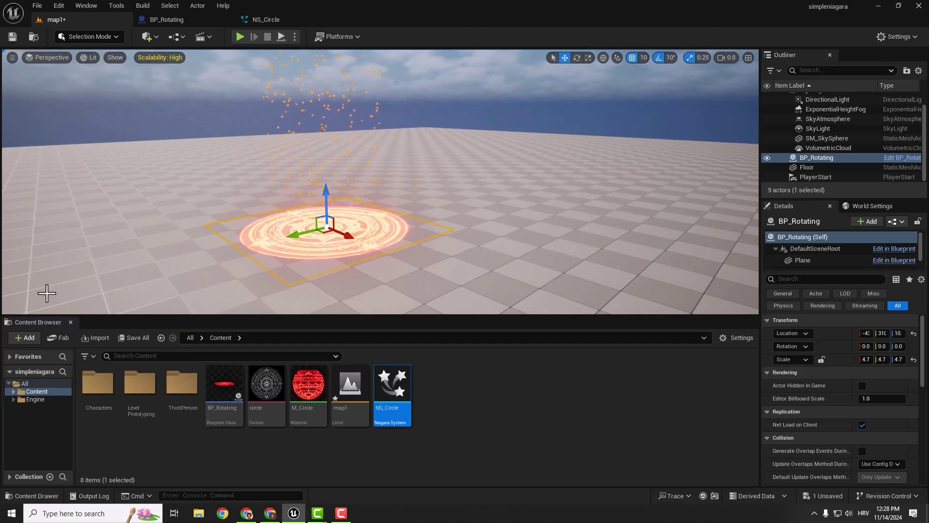
Step: Add the Starter Content pack to the project
click(25, 338)
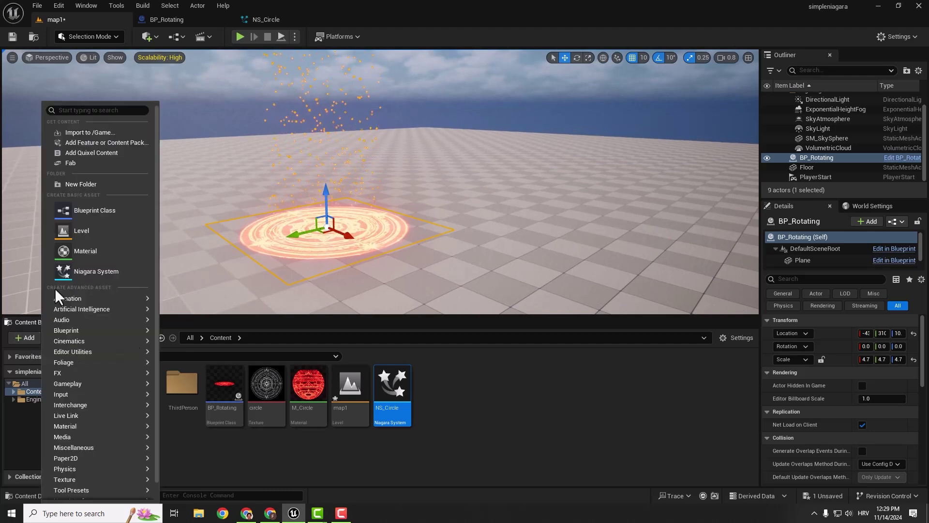
click(85, 144)
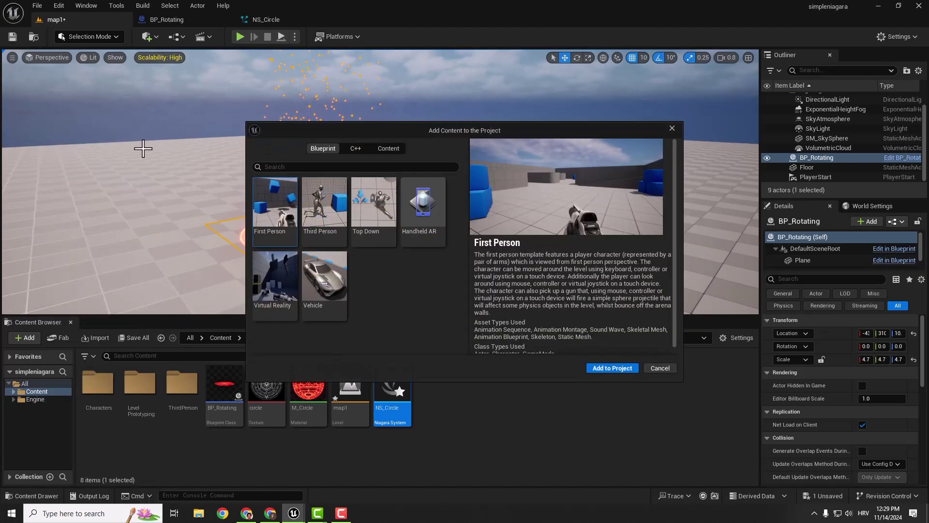
click(380, 149)
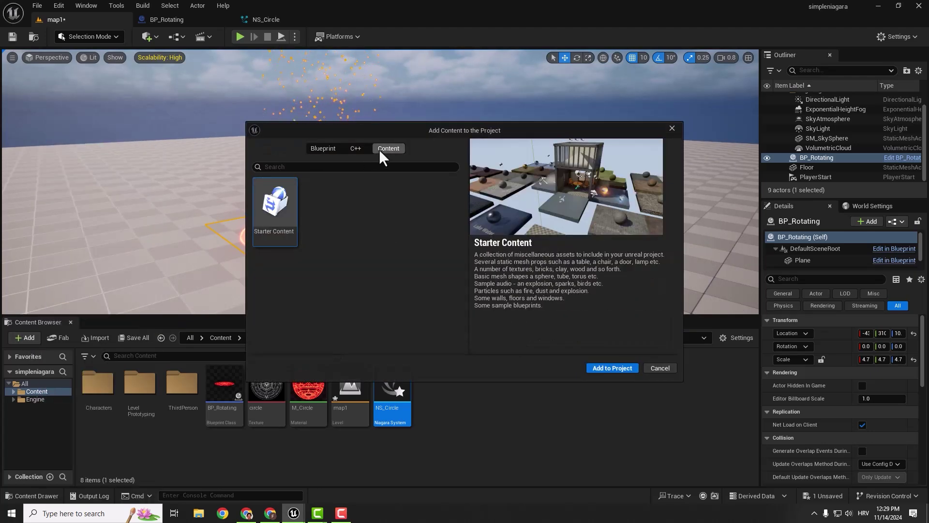
click(612, 369)
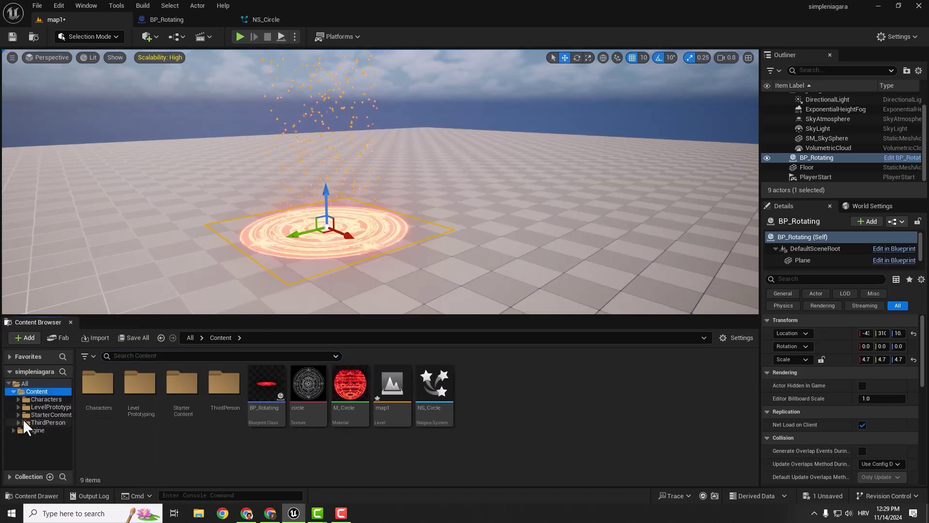
Step: Apply the M_Metal_Steel material from the StarterContent Materials folder to the floor and frame the magic circle
click(39, 415)
double_click(308, 385)
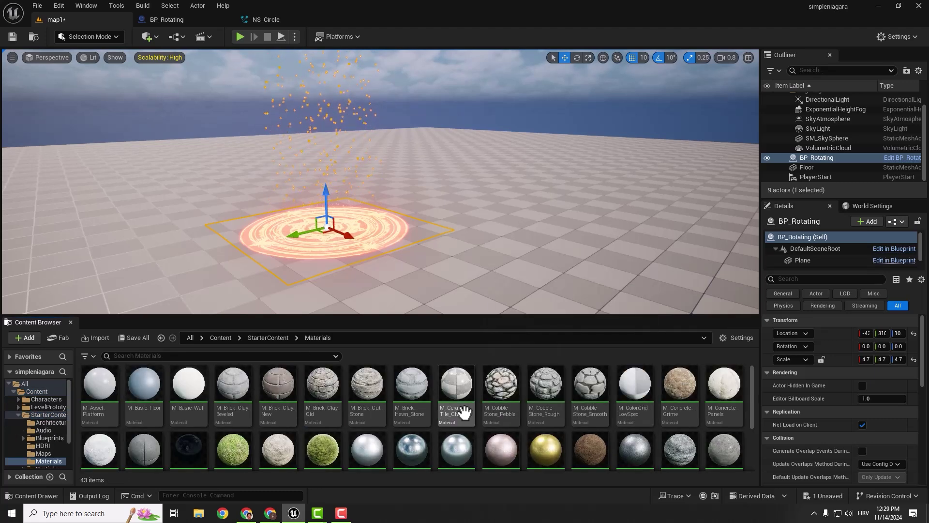
scroll(464, 412, down, 2)
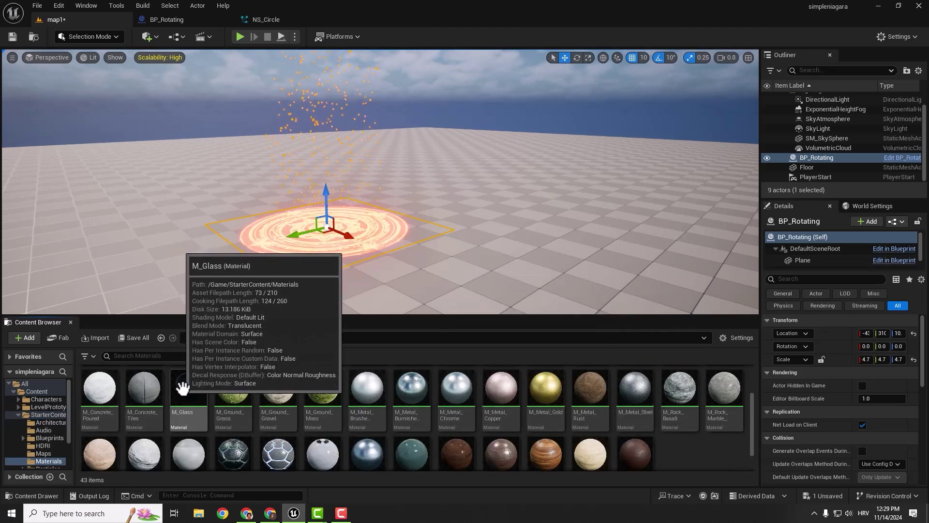
scroll(304, 396, up, 2)
drag(635, 419, 482, 262)
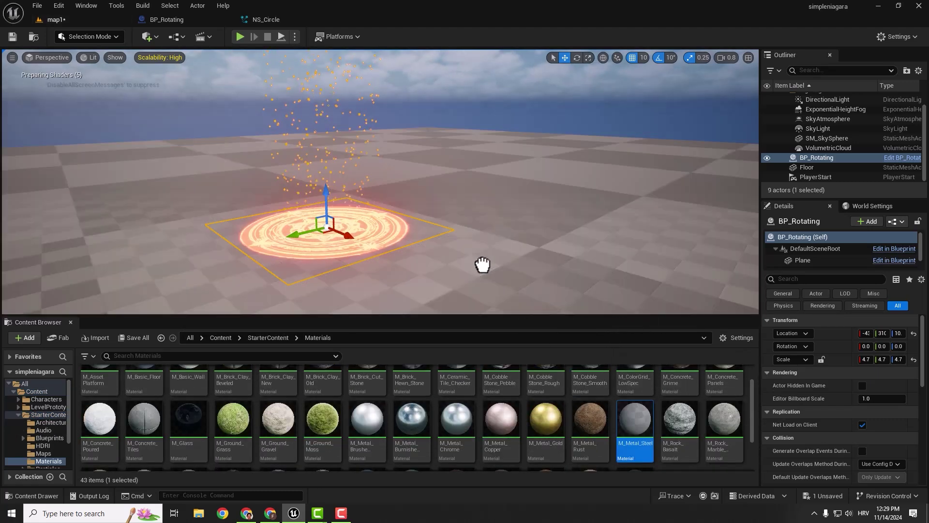
key(f)
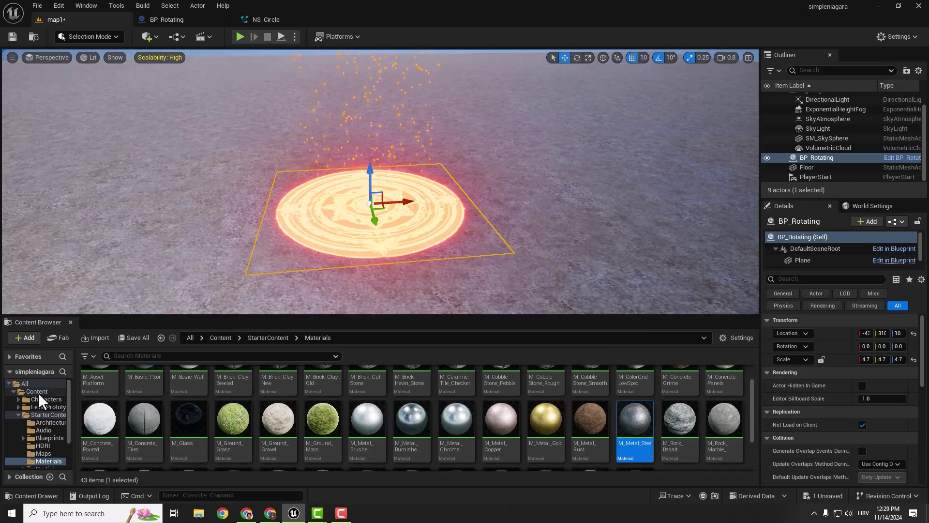
Step: Open the M_Circle material from the Content folder in a floating window beside the map1 viewport
click(38, 392)
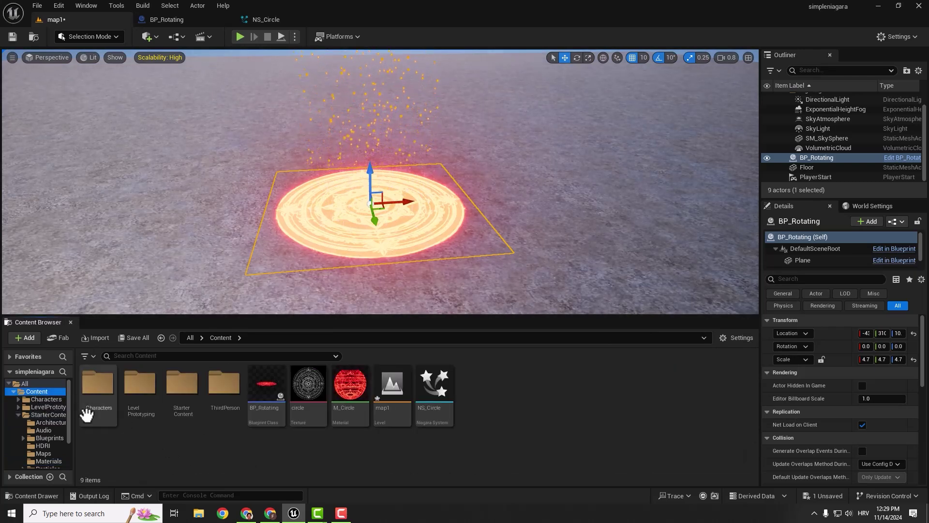
double_click(349, 382)
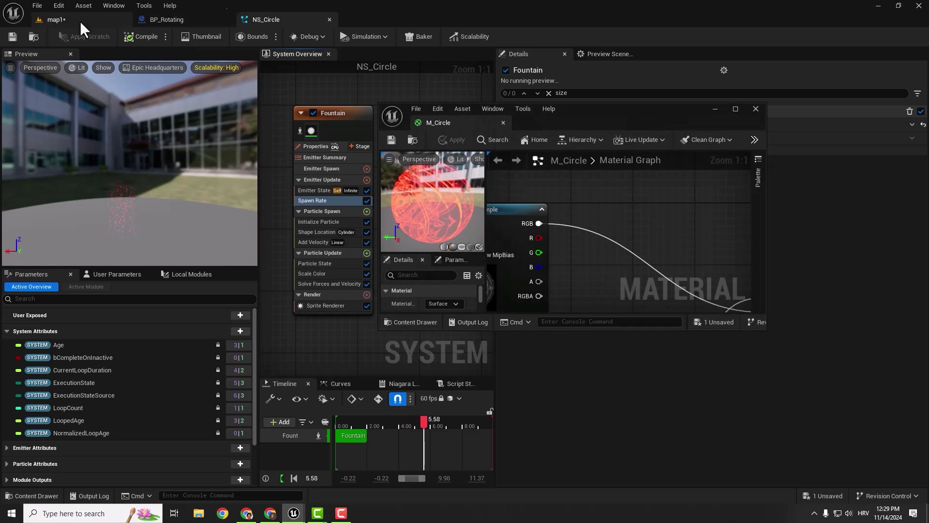
click(80, 22)
drag(624, 108, 756, 84)
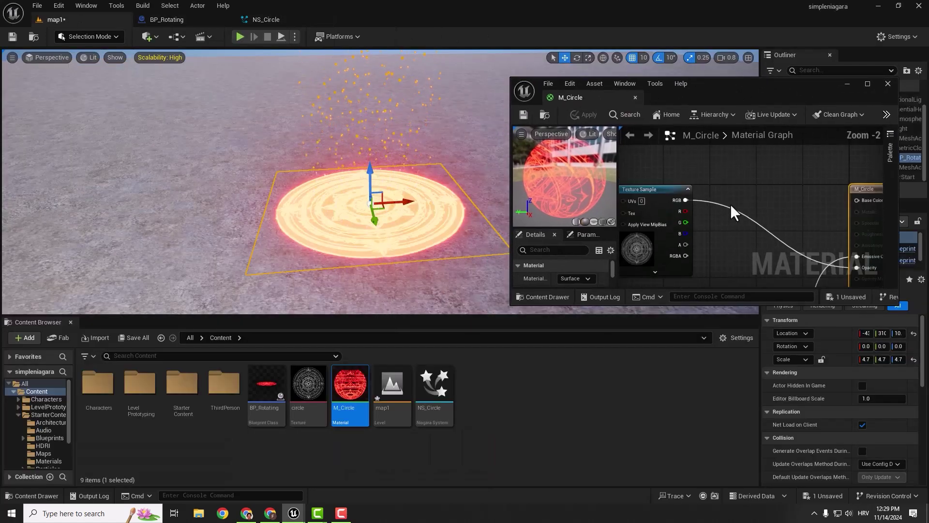
Step: Set the constant multiplying the red emissive color in M_Circle to 5, then apply and save the material
scroll(731, 204, down, 3)
right_drag(749, 235, 734, 171)
click(682, 244)
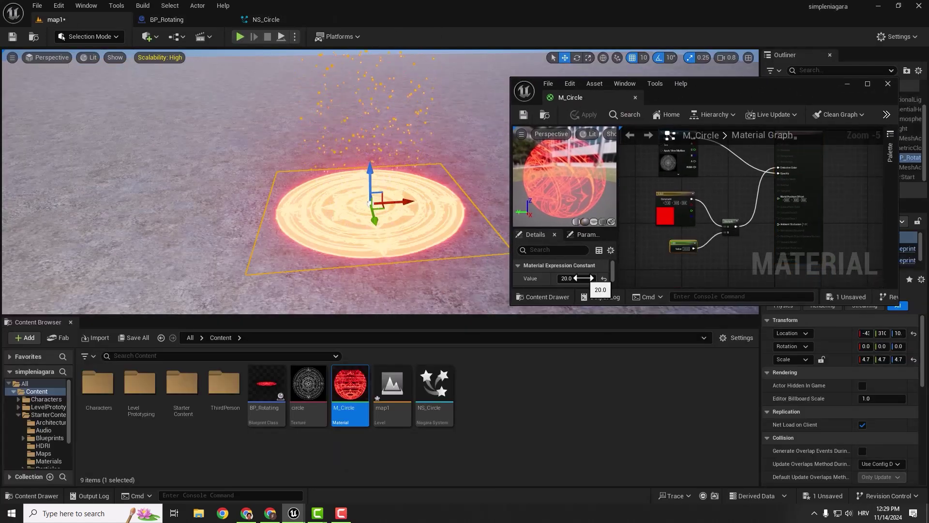
click(583, 278)
text(10)
click(585, 115)
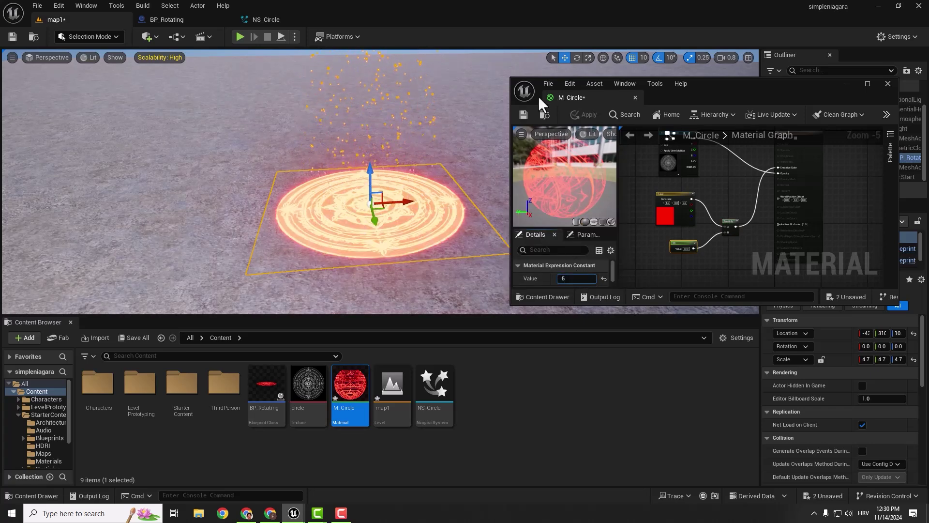
key(ctrl+s)
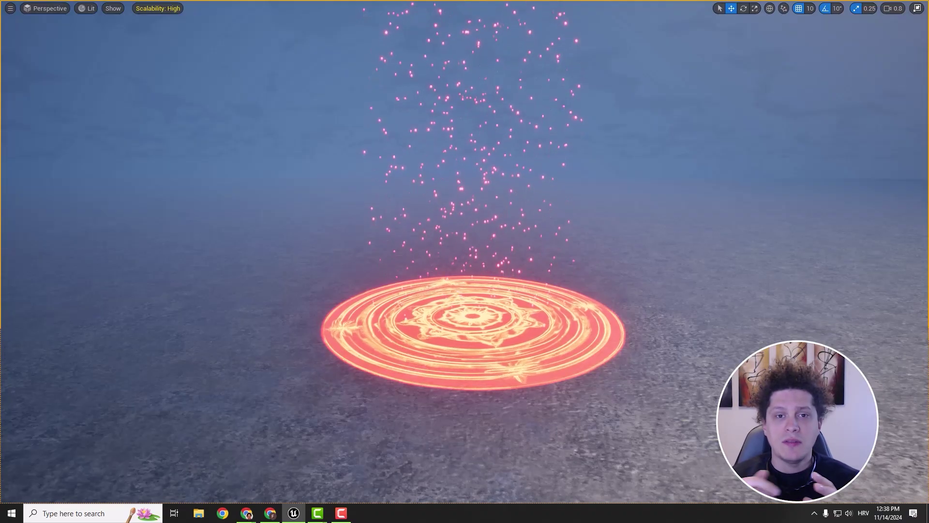